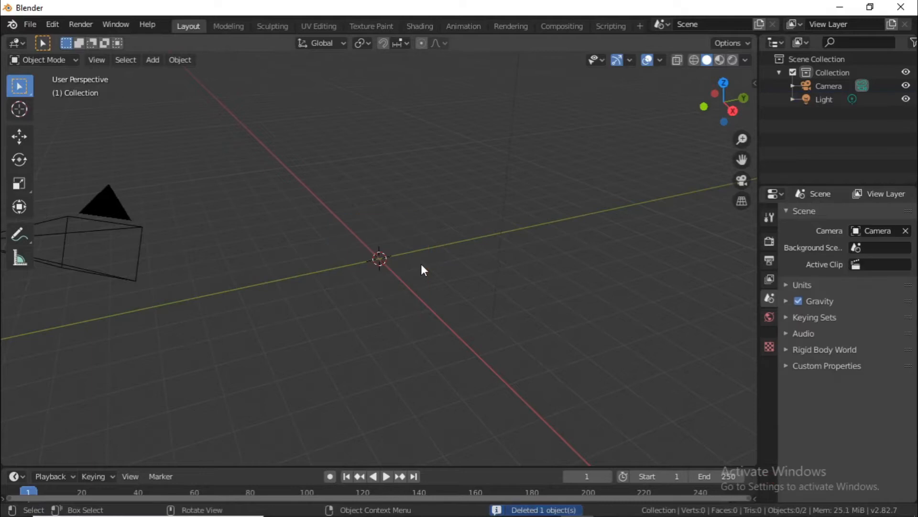
Add a cylinder mesh with 90 vertices, keeping the 1 m radius and 2 m depth.
key("shift+a")
mouse_move(423, 253)
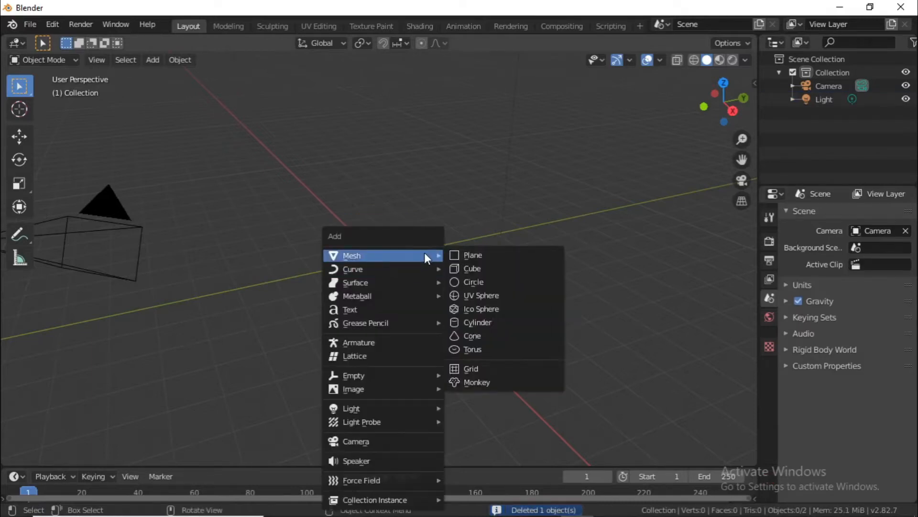
left_click(487, 323)
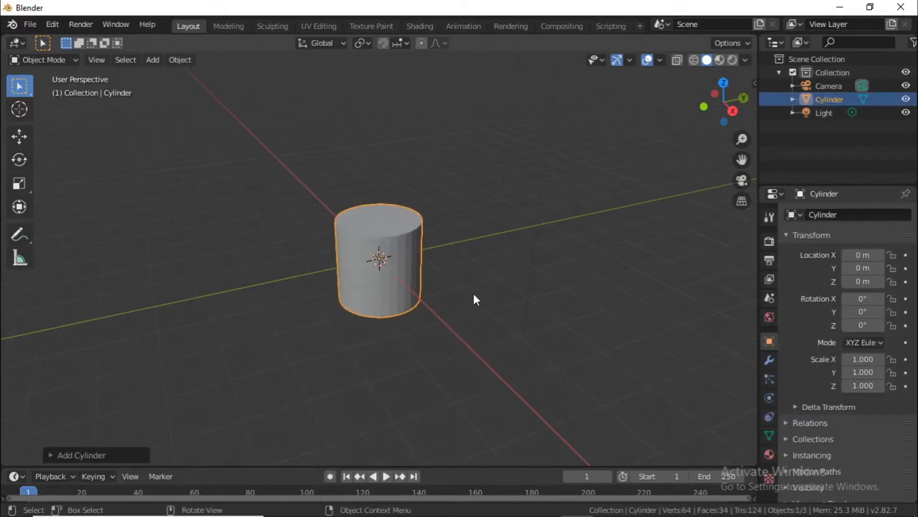
left_click(50, 454)
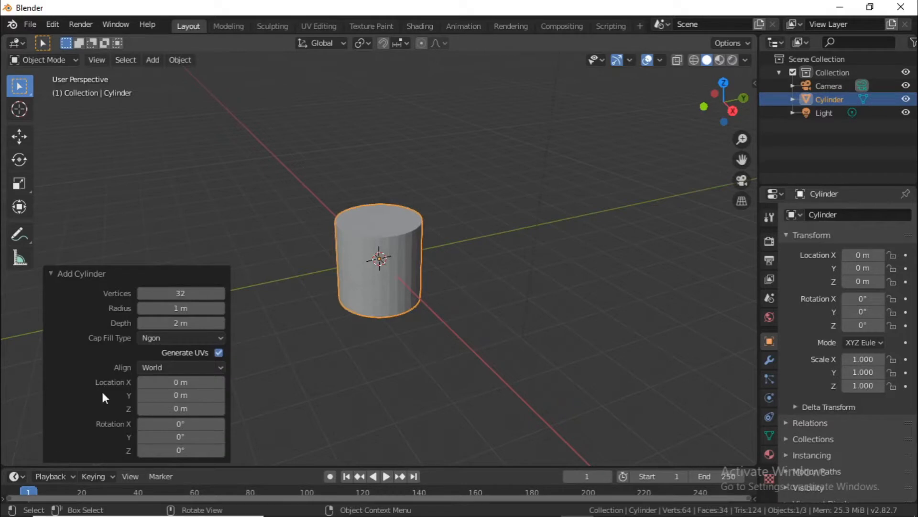
left_click_drag(181, 293, 144, 295)
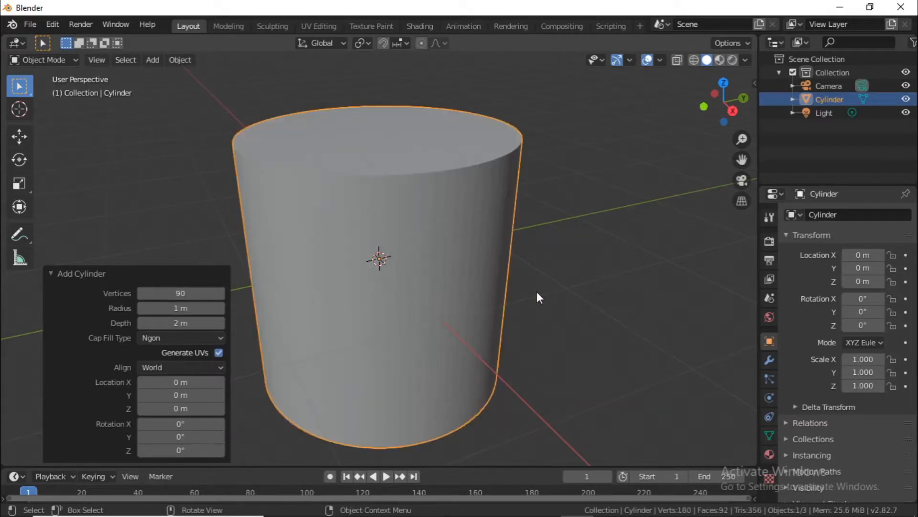
scroll(487, 278, "down", 1)
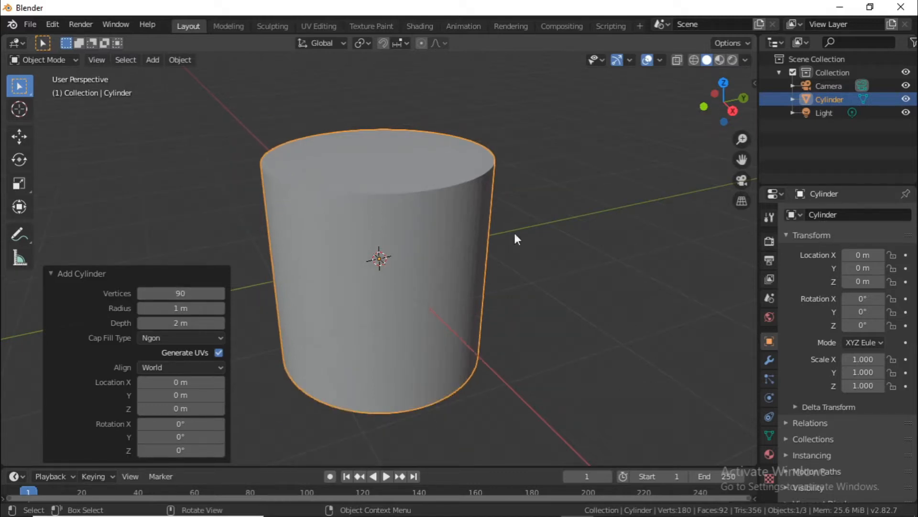
left_click(570, 248)
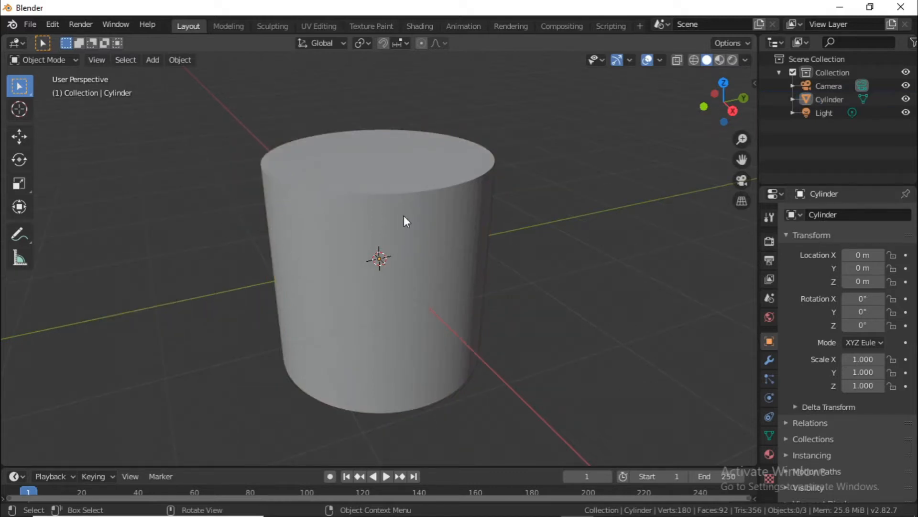
Delete the cylinder's top and bottom cap faces in Edit Mode to leave an open tube.
key("Tab")
left_click(407, 178)
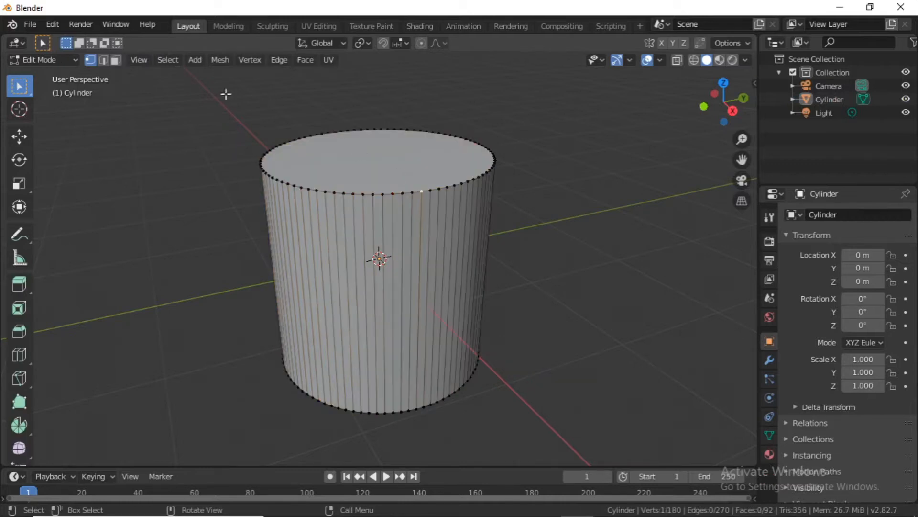
left_click(115, 59)
left_click(358, 175)
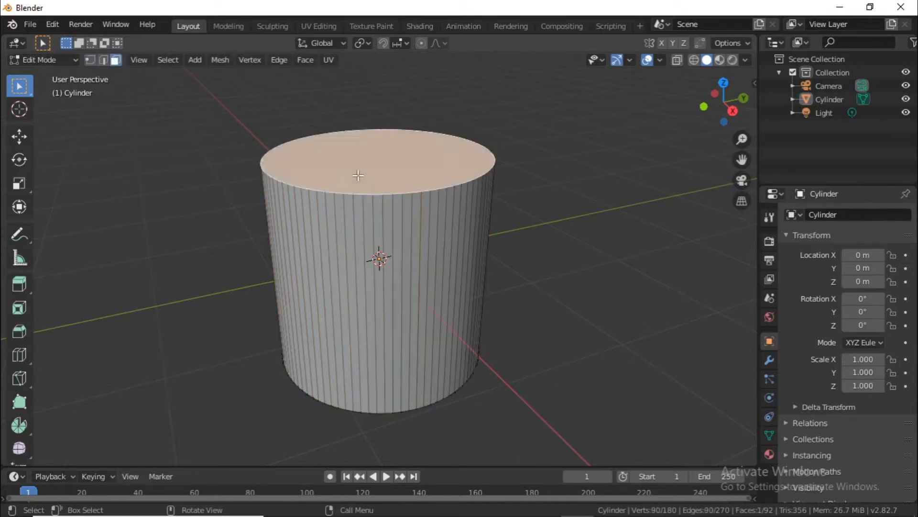
key("x")
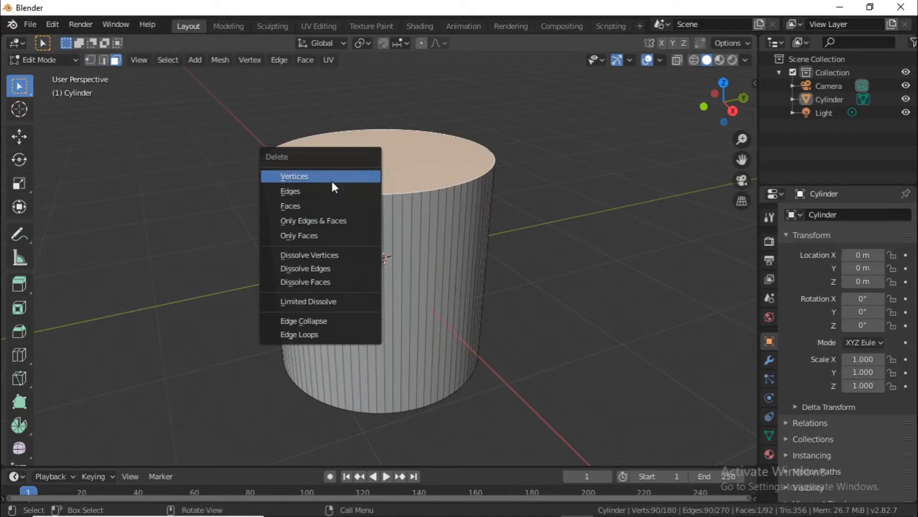
left_click(330, 205)
middle_click_drag(397, 261, 394, 346)
left_click(394, 346)
key("x")
left_click(394, 344)
middle_click_drag(421, 261, 408, 301)
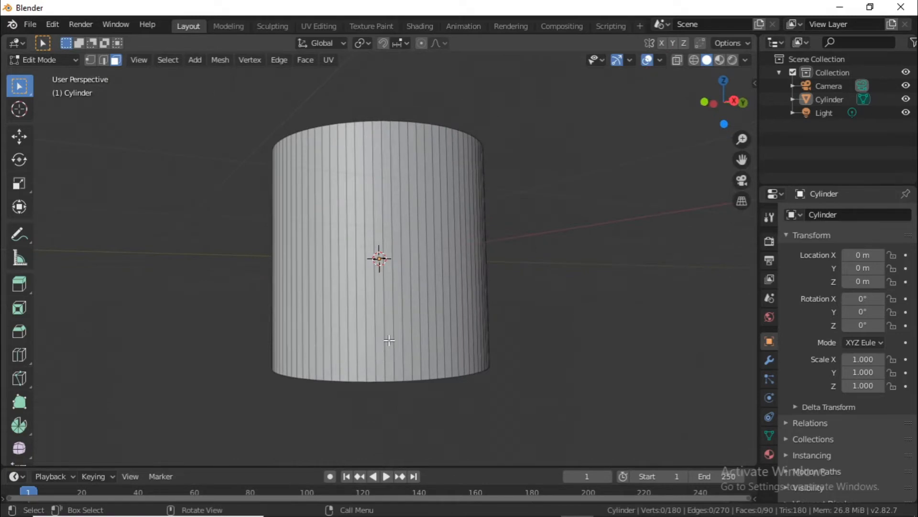
Return to Object Mode and select the open cylinder.
key("Tab")
scroll(394, 314, "down", 4)
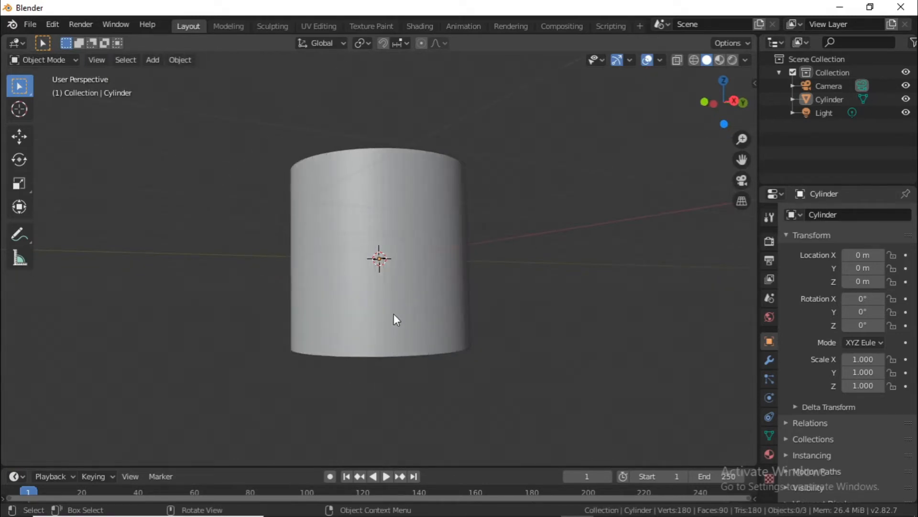
left_click(395, 313)
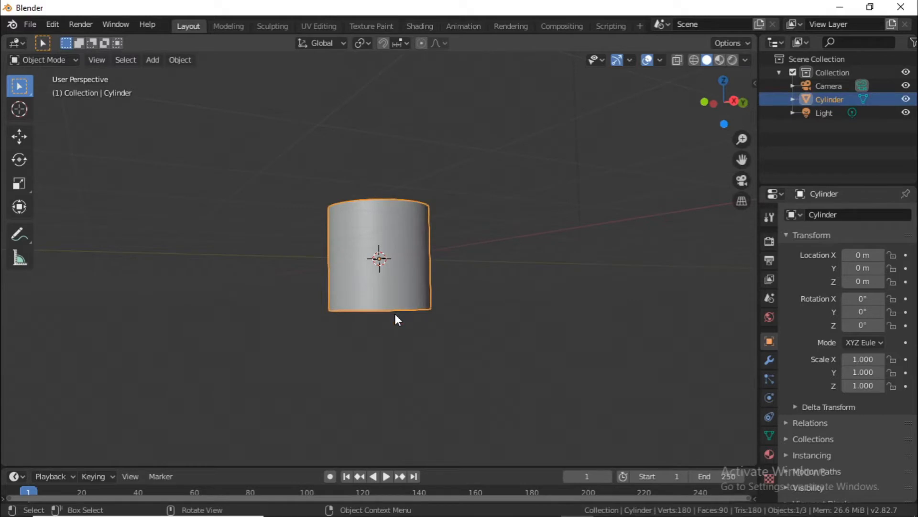
middle_click_drag(395, 314, 380, 337)
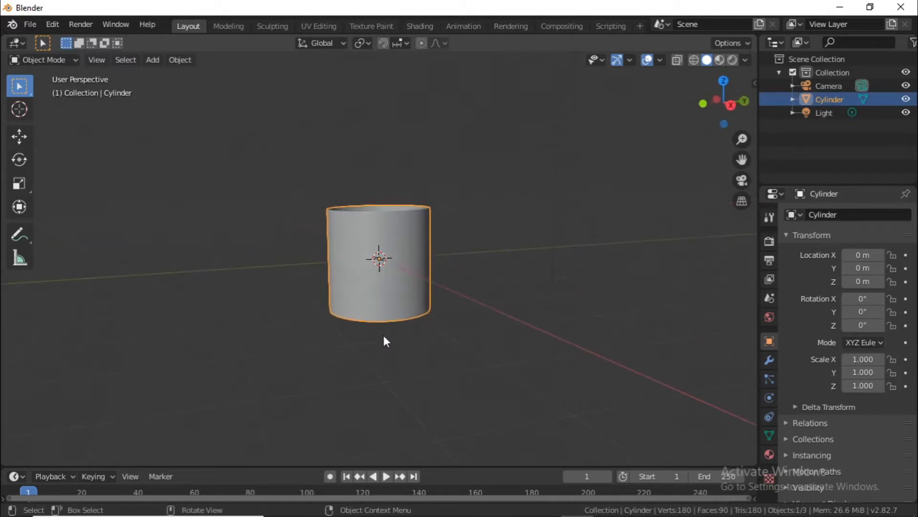
key("g")
key("z")
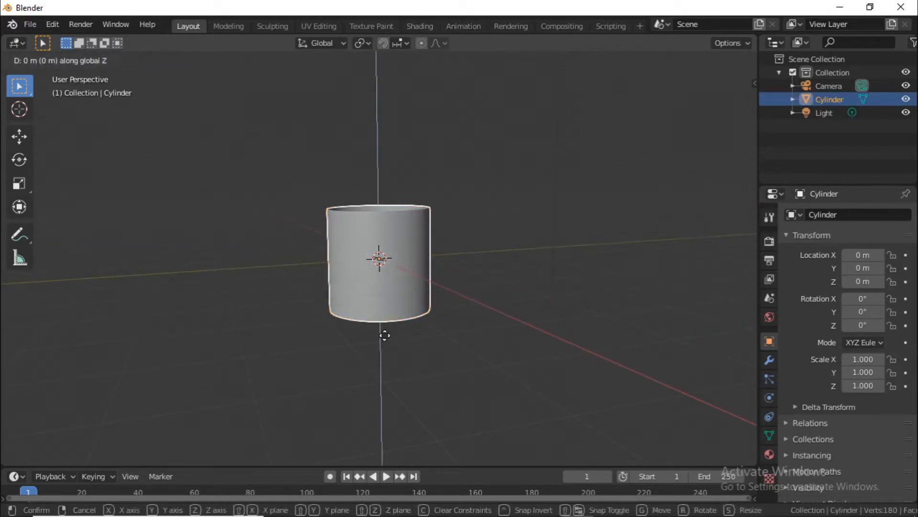
right_click(396, 342)
Stretch the cylinder along the Z axis to a scale of about 24.392, forming a long tunnel.
key("s")
key("z")
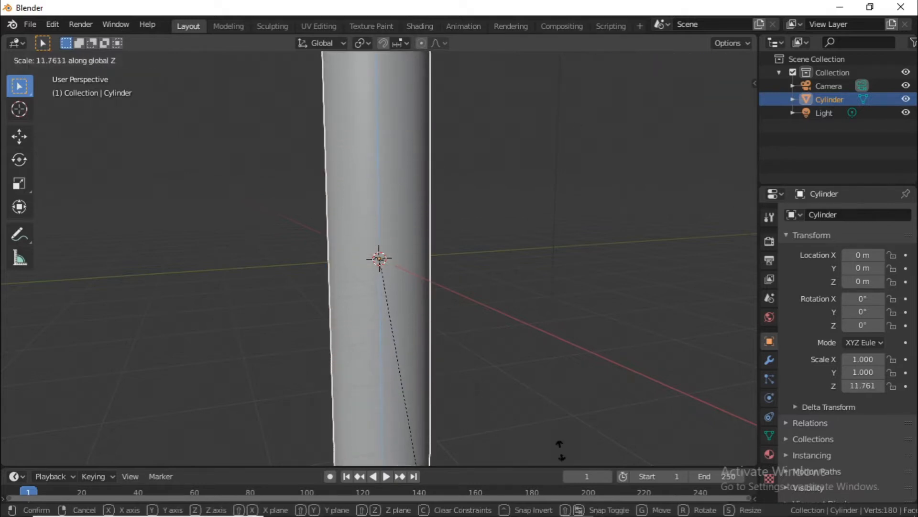
left_click(593, 179)
scroll(593, 181, "down", 9)
key("s")
key("z")
left_click(576, 169)
Select the edge loop around the tube's bottom open end and rotate it about 57.2° in top view.
scroll(576, 169, "down", 2)
scroll(564, 157, "up", 4)
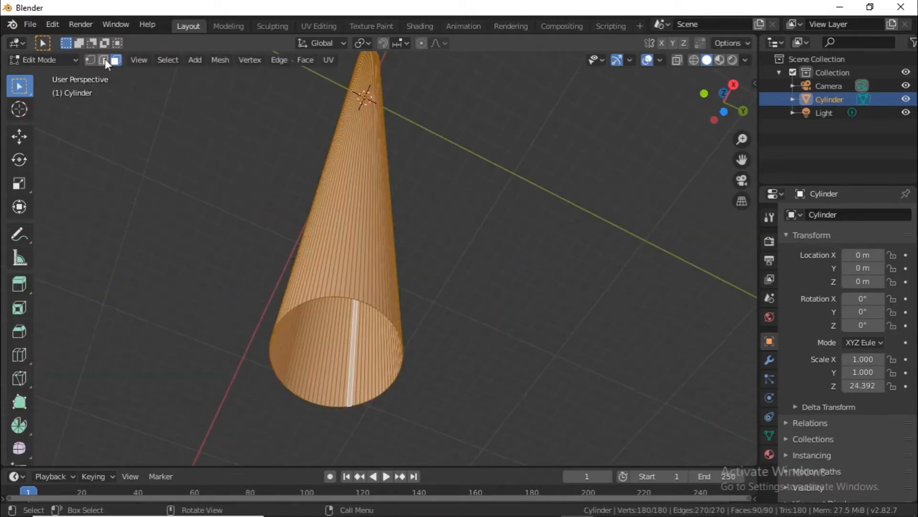
left_click(104, 60)
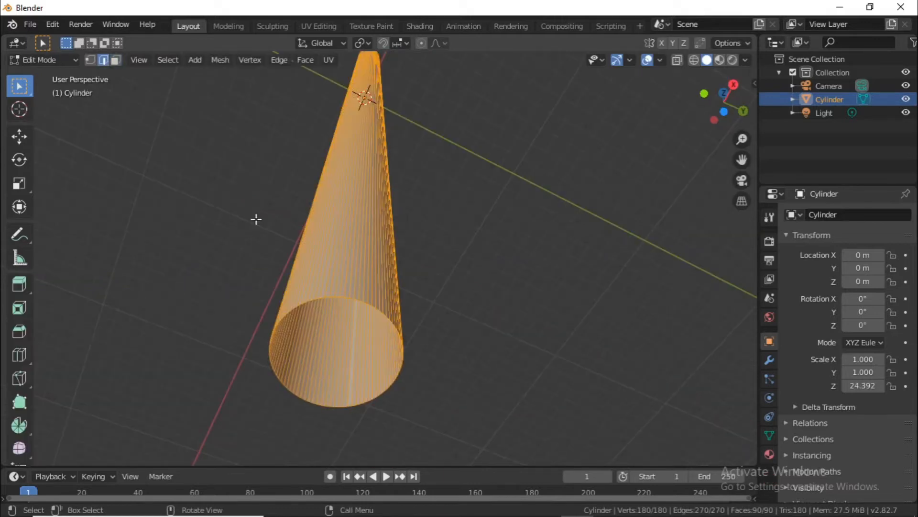
left_click(364, 301)
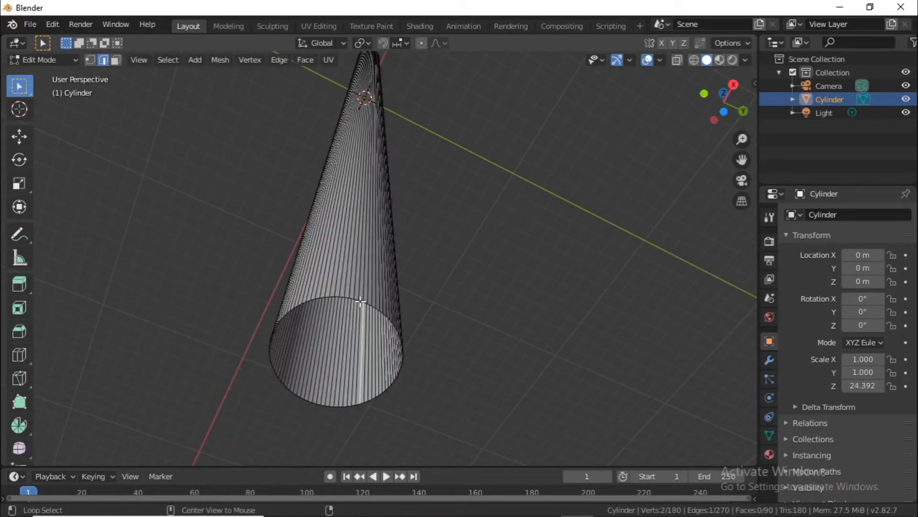
left_click(361, 302, "alt")
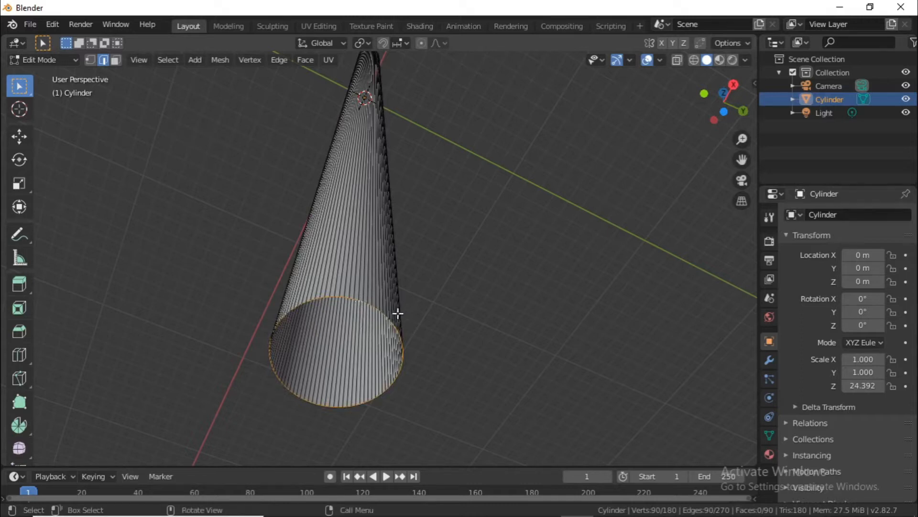
middle_click_drag(406, 300, 420, 287, "shift")
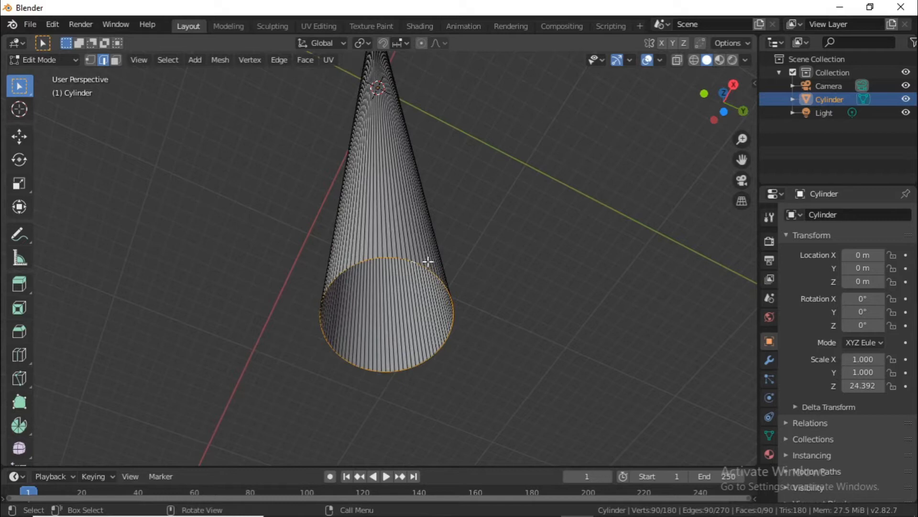
scroll(442, 250, "down", 3)
key("KP_7")
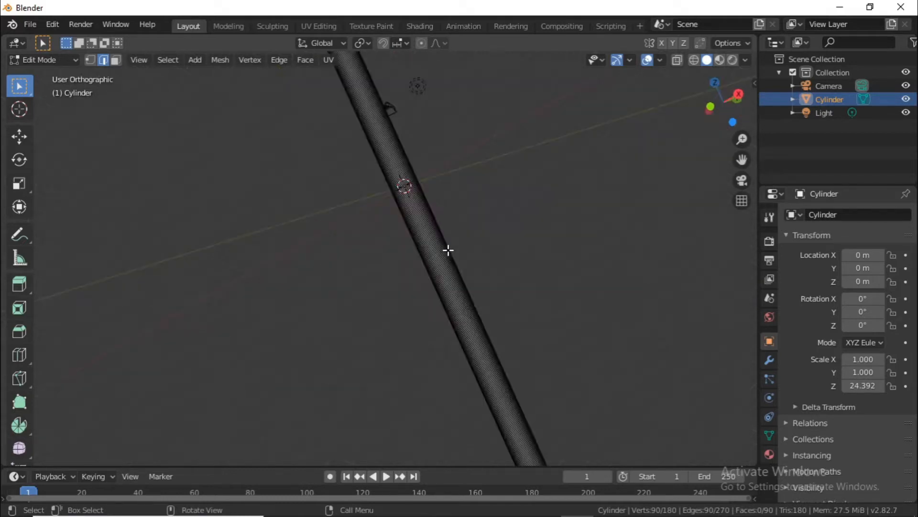
scroll(548, 259, "up", 1)
middle_click_drag(547, 258, 377, 208, "shift")
scroll(426, 227, "up", 4)
scroll(381, 208, "up", 3)
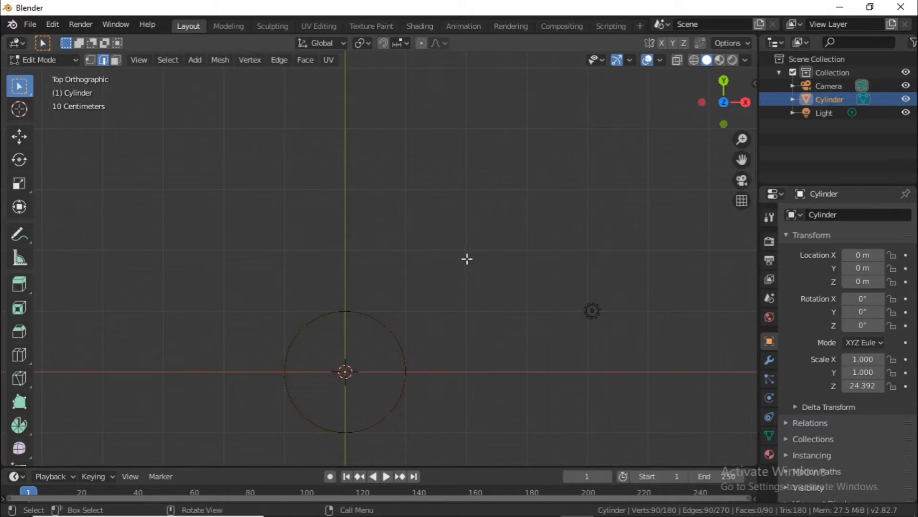
key("r")
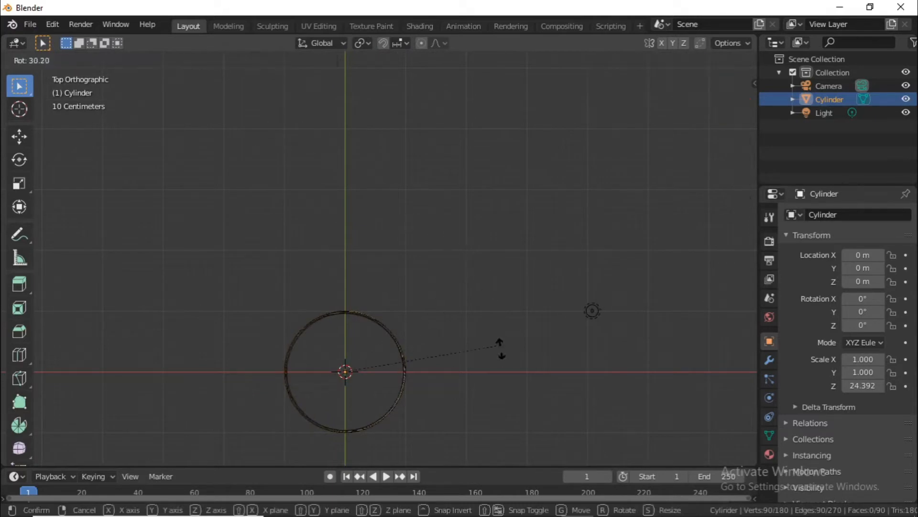
left_click(478, 410)
scroll(411, 207, "down", 2)
middle_click_drag(412, 207, 391, 386, "shift")
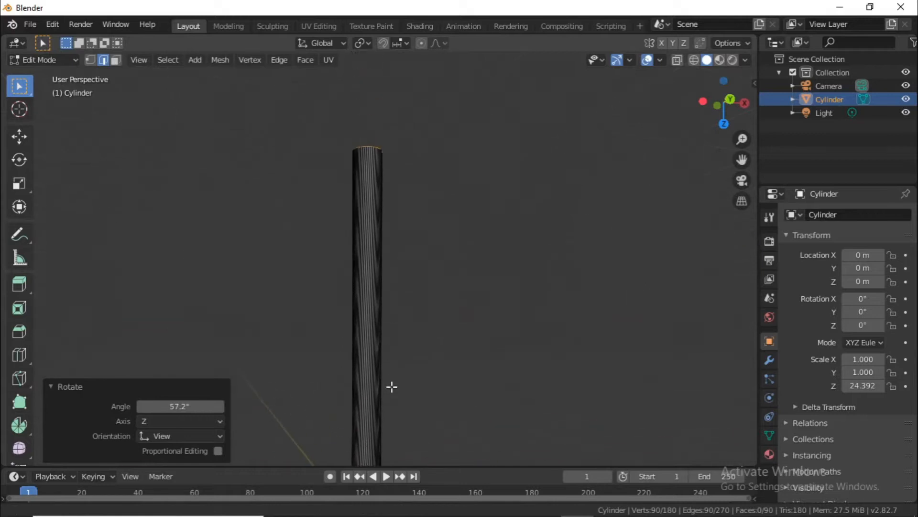
Rotate the selected end loop further in top view to increase the twist along the tube.
key("KP_7")
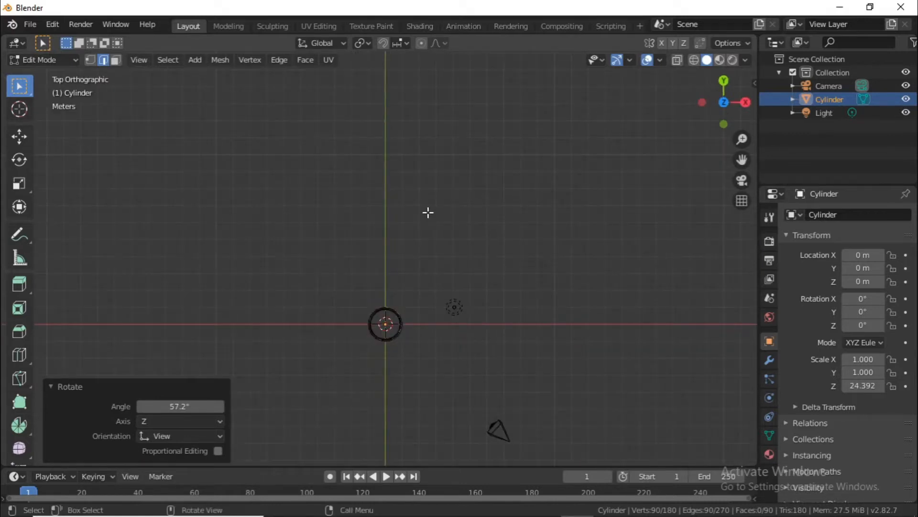
key("r")
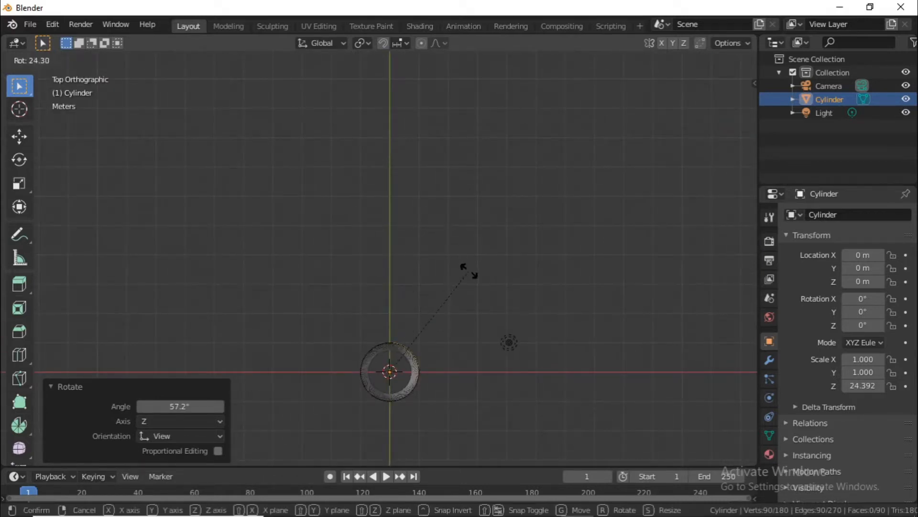
left_click(460, 262)
mouse_move(459, 262)
middle_mouse_down()
mouse_move(449, 271)
mouse_move(401, 218)
mouse_move(412, 279)
mouse_move(402, 188)
mouse_move(451, 223)
mouse_move(438, 250)
mouse_move(339, 199)
mouse_move(408, 242)
mouse_move(473, 205)
mouse_move(564, 182)
mouse_move(484, 223)
mouse_move(446, 221)
mouse_move(445, 199)
mouse_move(434, 195)
middle_mouse_up()
key("Tab")
key("Tab")
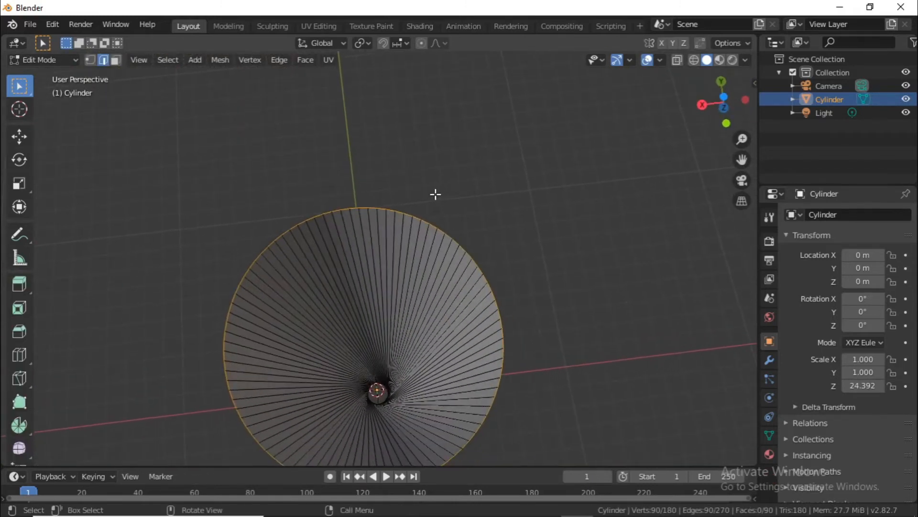
Clear the selection and add 50 evenly spaced loop cuts along the tube's length without sliding them.
scroll(429, 193, "up", 5)
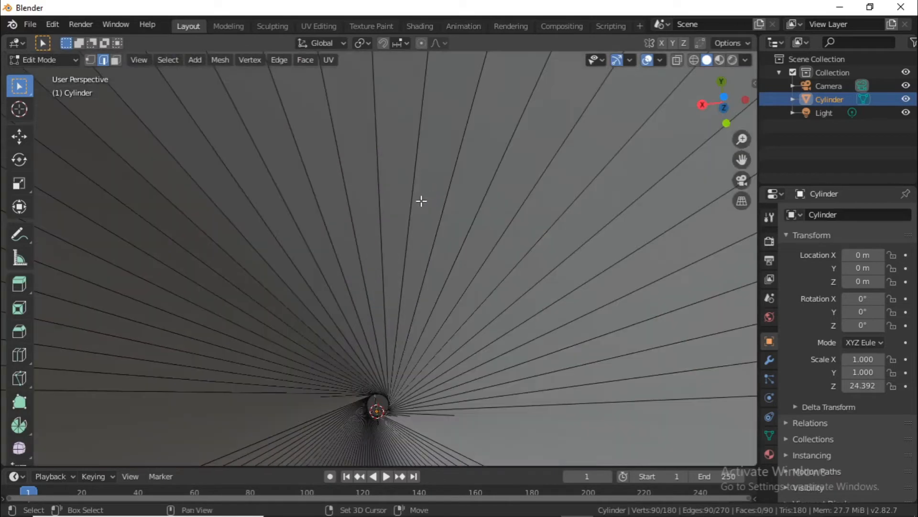
scroll(362, 244, "down", 5)
middle_click_drag(442, 231, 449, 199)
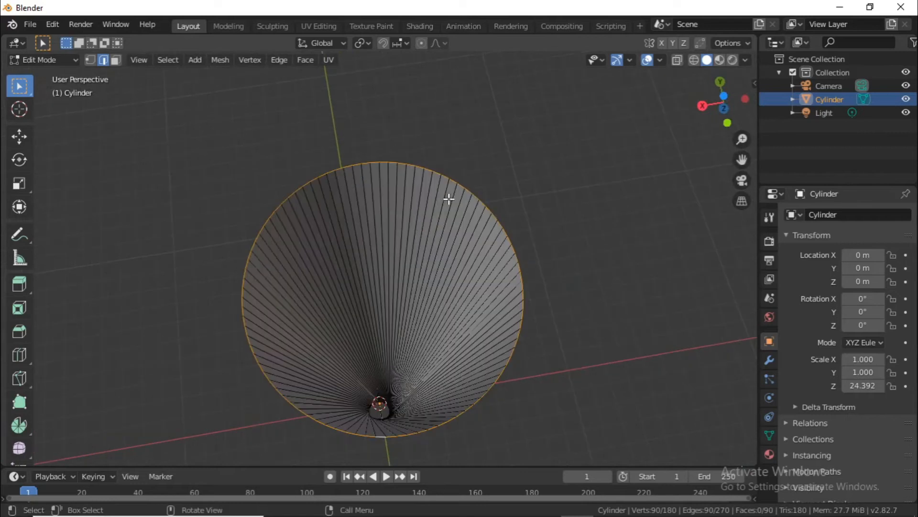
mouse_move(344, 218)
middle_mouse_down()
mouse_move(443, 180)
mouse_move(353, 220)
middle_mouse_up()
key("alt+a")
key("ctrl+r")
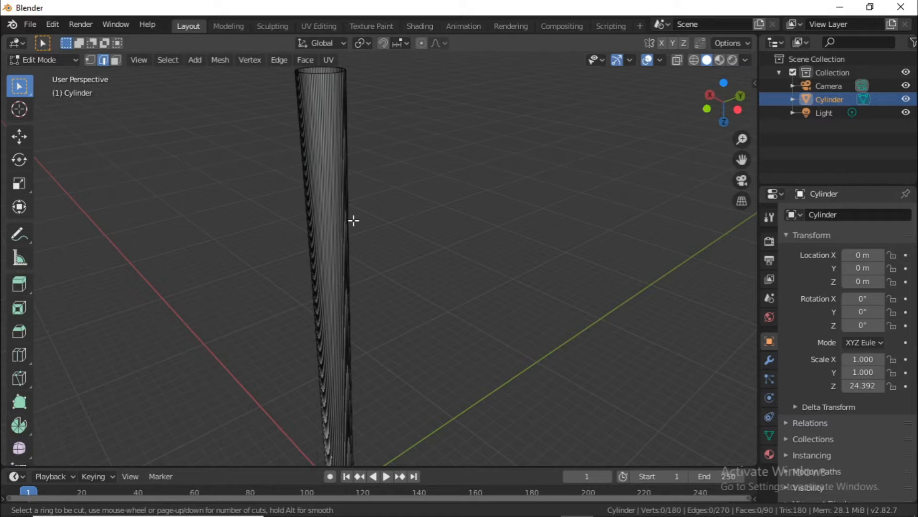
type("50")
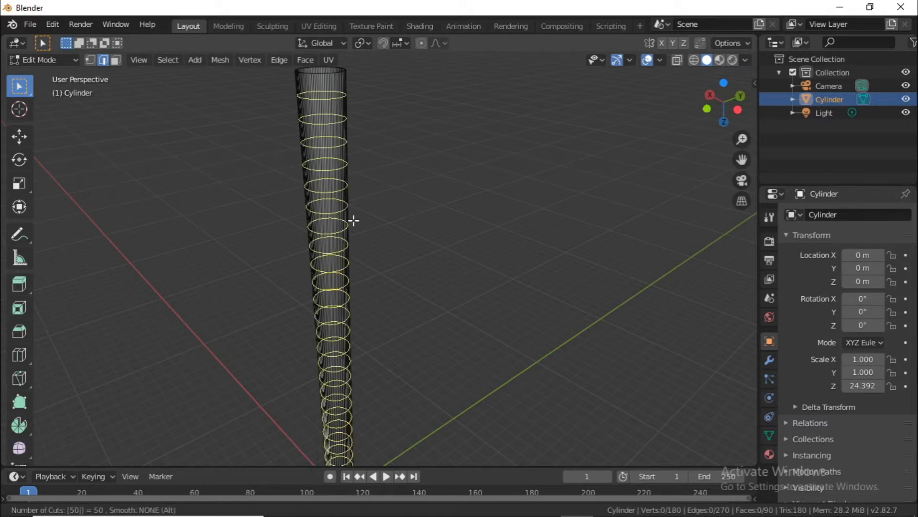
left_click(353, 218)
right_click(340, 219)
Switch to face selection and select a single face on the tunnel's inner wall.
scroll(287, 219, "up", 3)
scroll(282, 219, "up", 2)
scroll(242, 217, "down", 3)
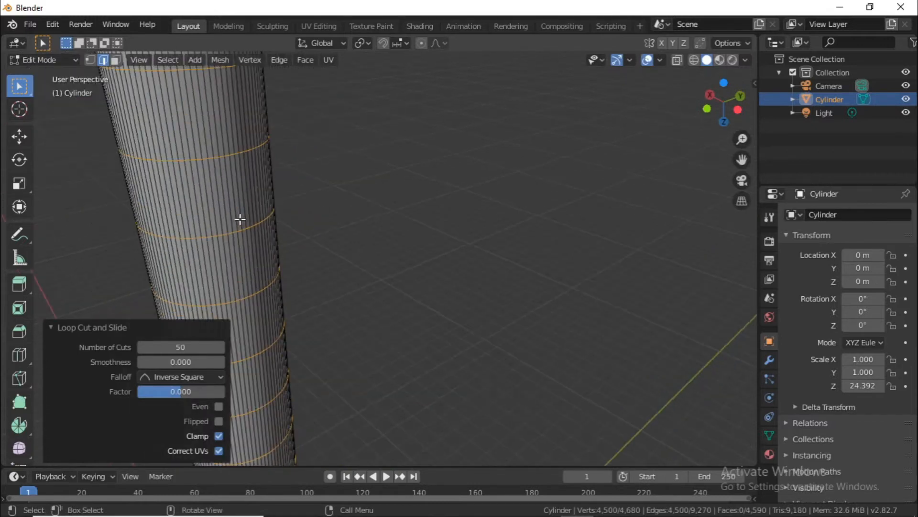
middle_click_drag(254, 236, 387, 86)
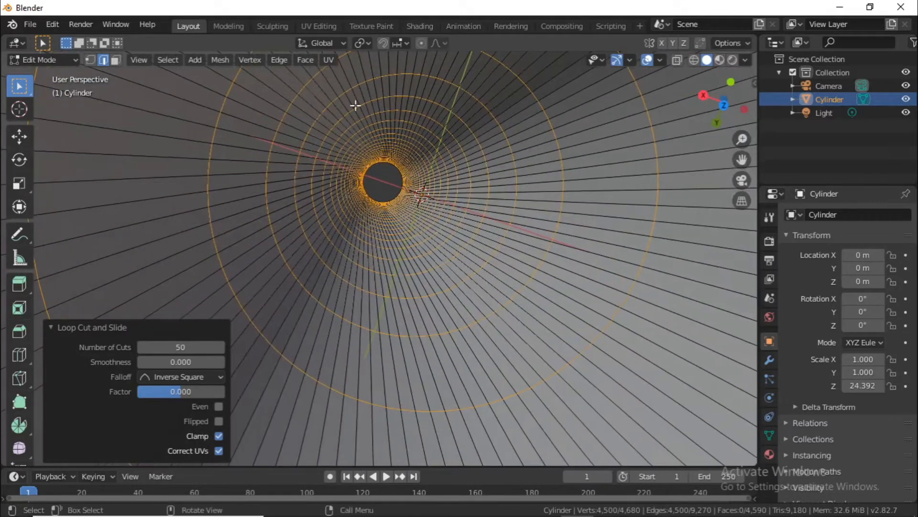
left_click(267, 178)
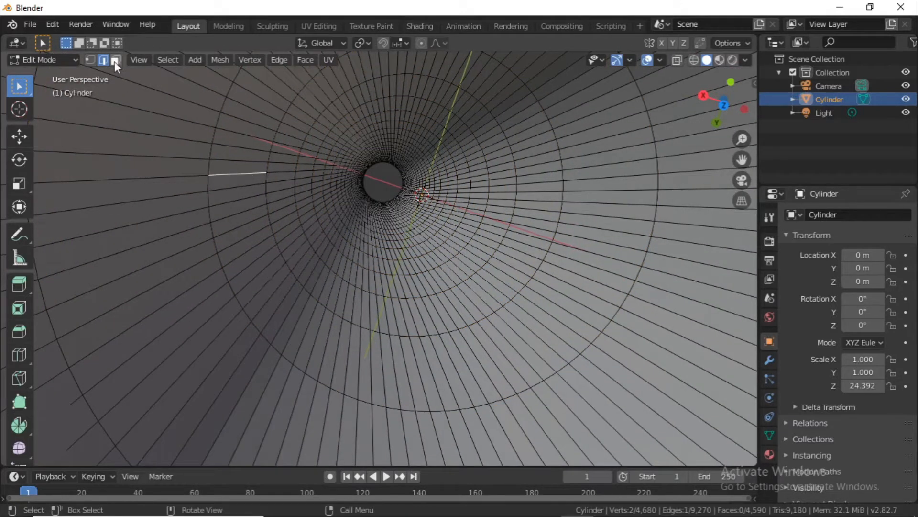
left_click(115, 61)
left_click(242, 184)
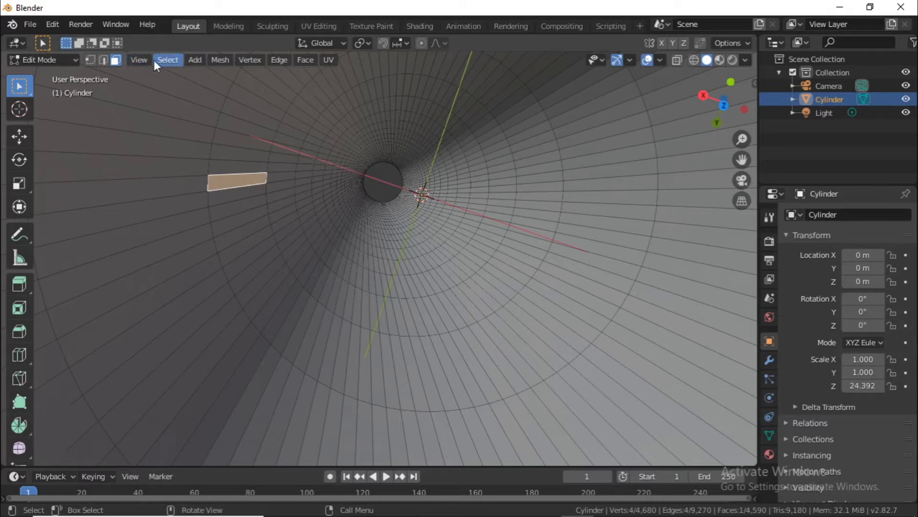
Randomly select about 22.7% of the tunnel's faces using random seed 3.
left_click(167, 59)
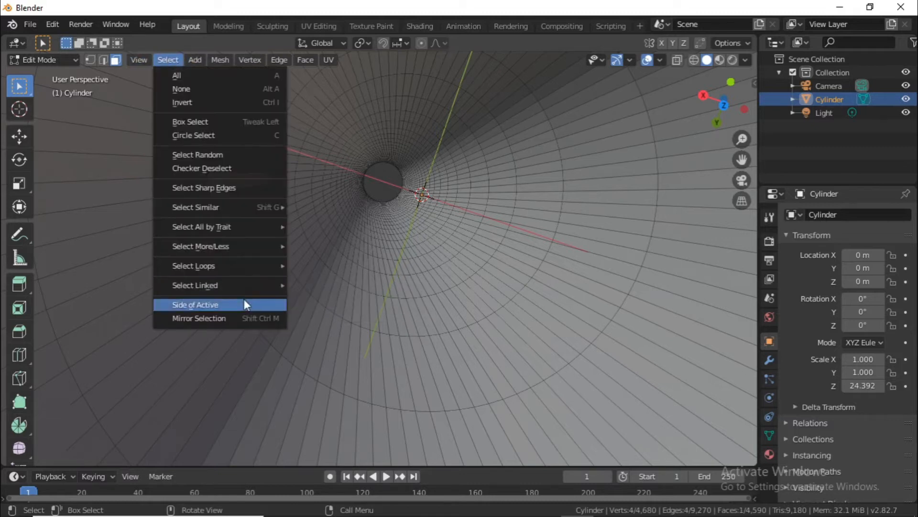
left_click(224, 155)
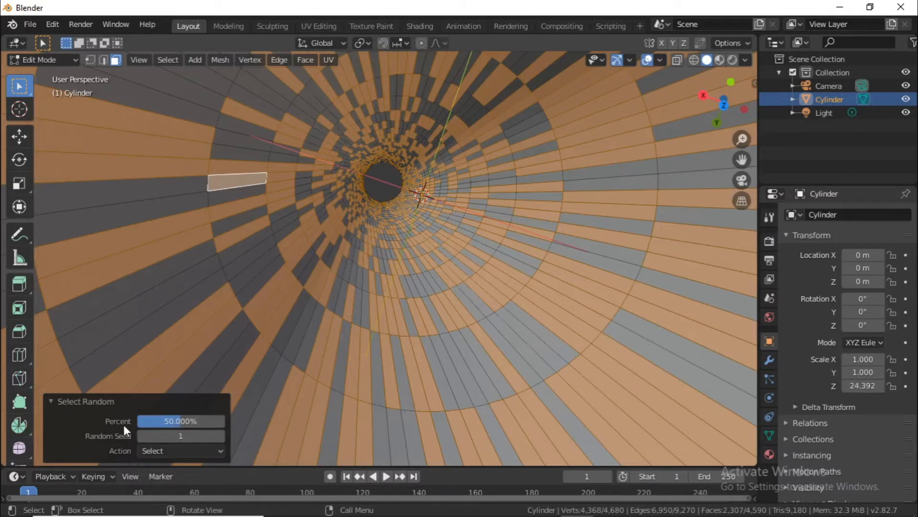
left_click_drag(173, 422, 129, 421)
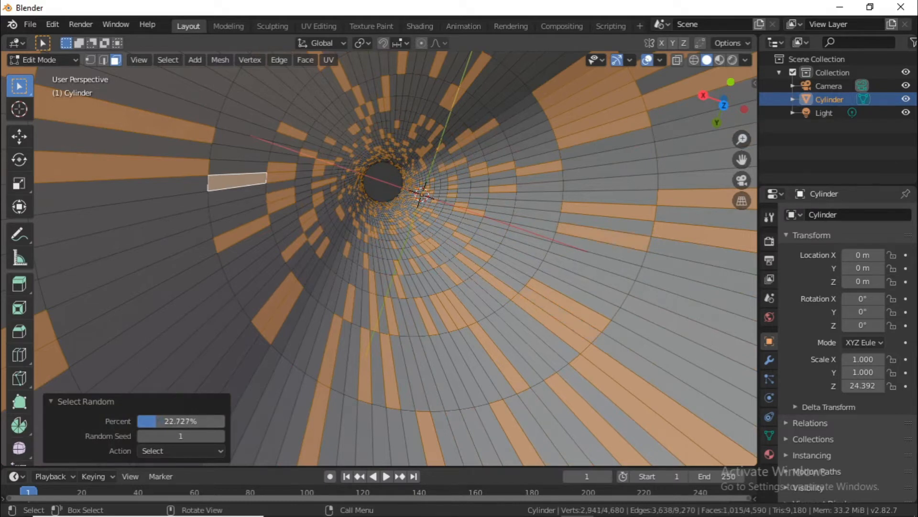
left_click(221, 437)
left_click(221, 438)
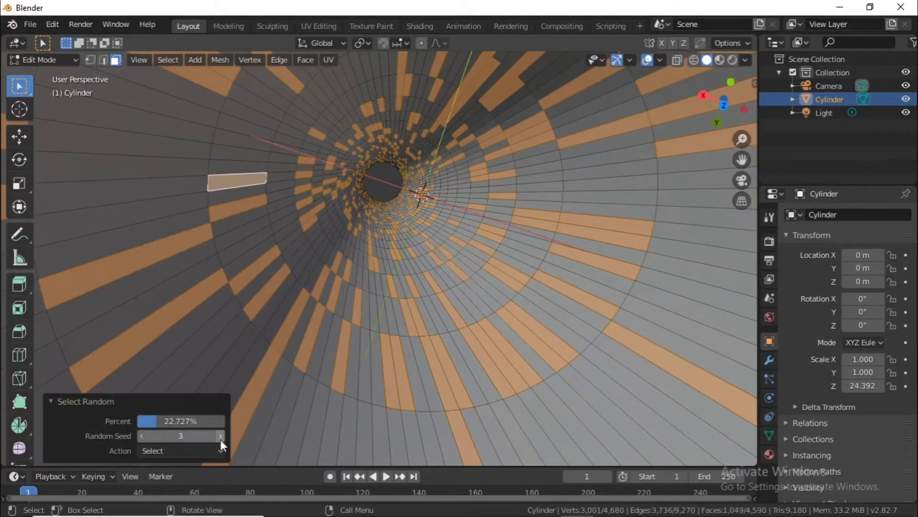
left_click(141, 437)
left_click(142, 437)
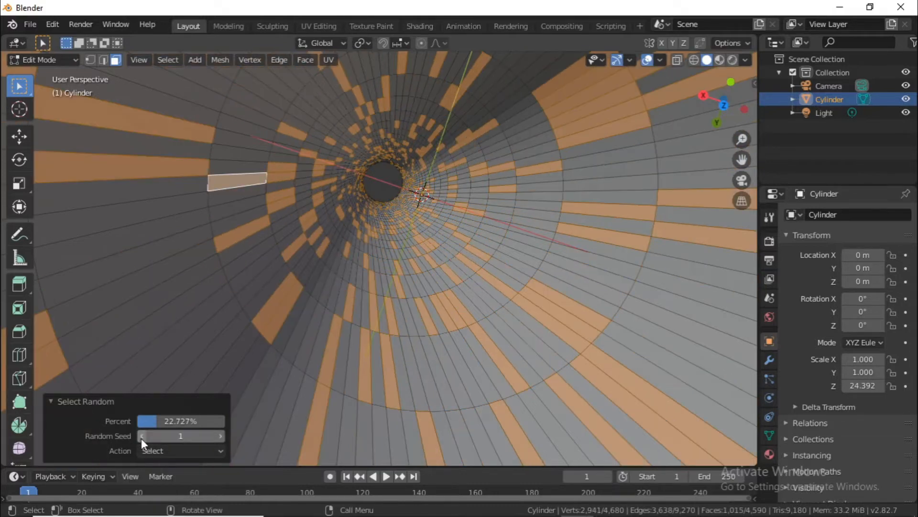
left_click(220, 437)
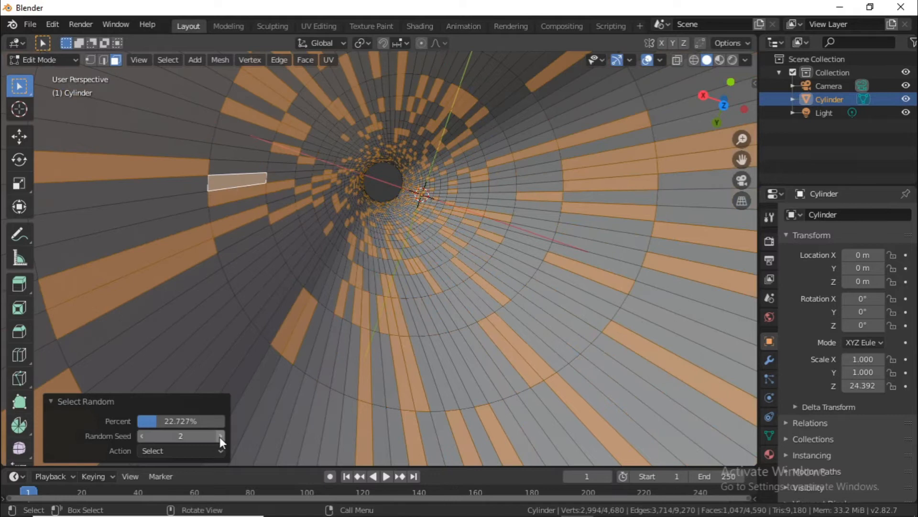
left_click(220, 437)
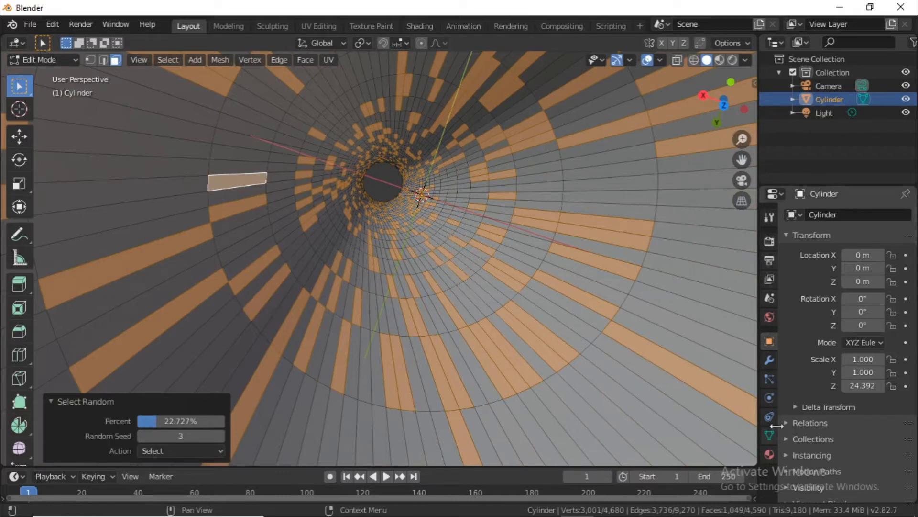
Create the tunnel's first material with a red base color and a metallic value of 0.875.
left_click(769, 454)
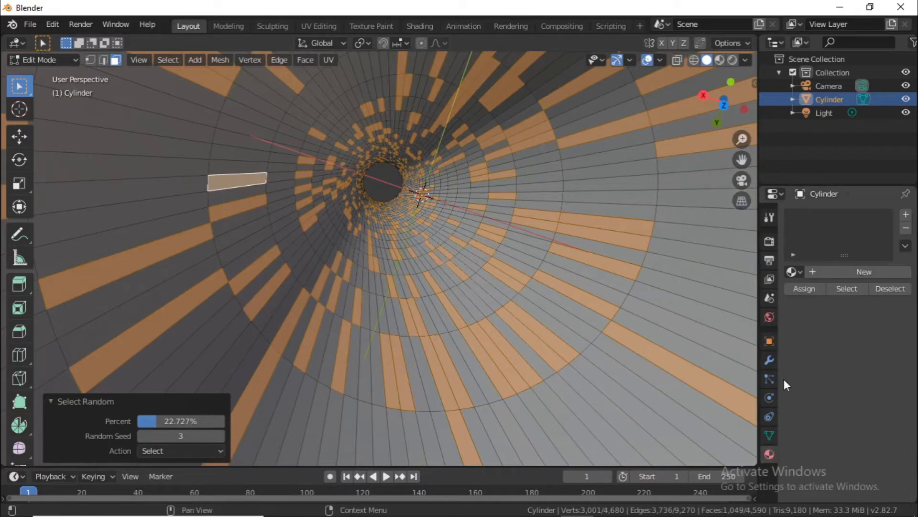
left_click(905, 215)
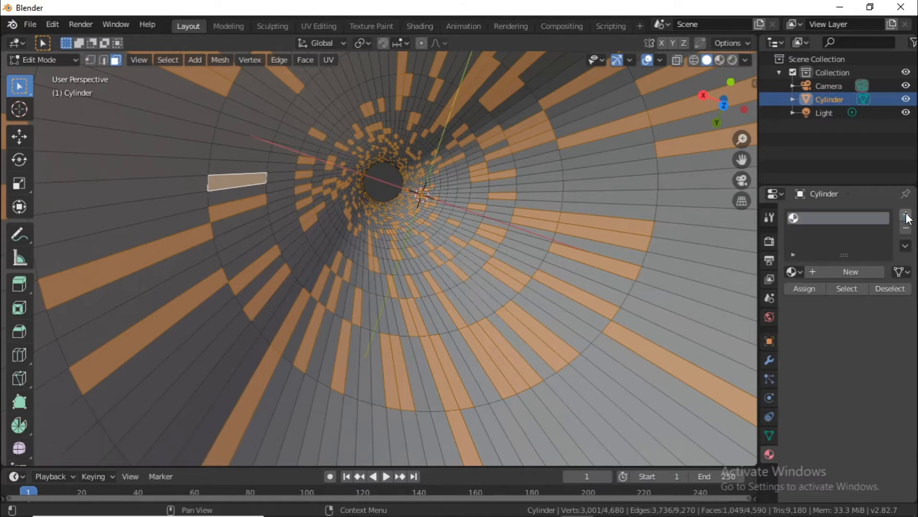
left_click(857, 274)
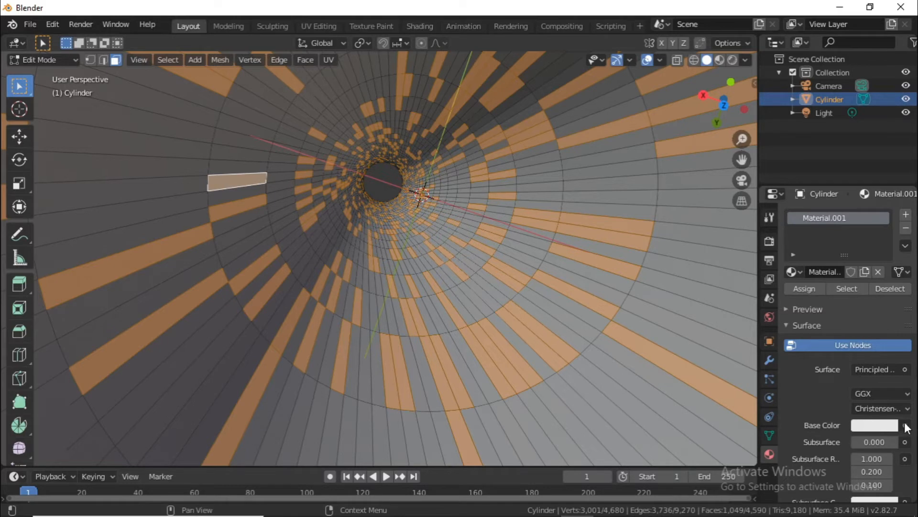
left_click(885, 426)
left_click_drag(830, 284, 831, 331)
scroll(823, 447, "down", 5)
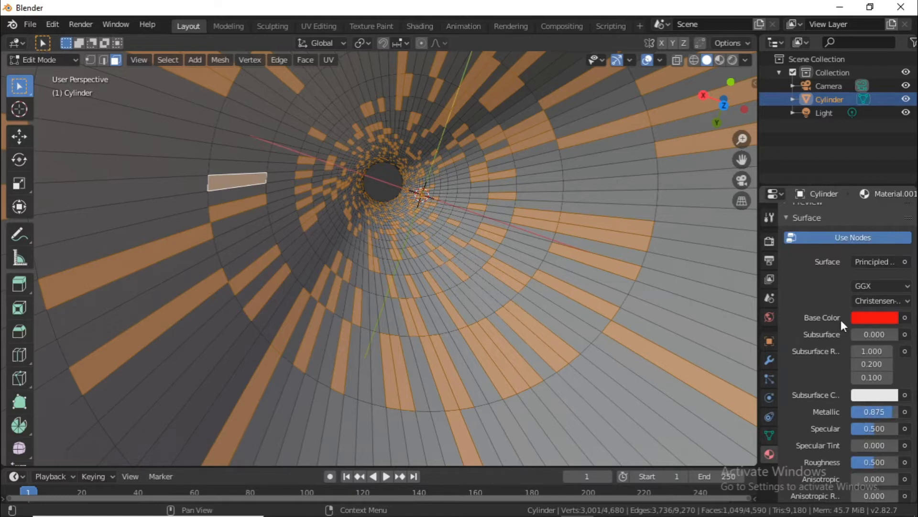
scroll(851, 313, "up", 5)
Create a second material with a green Emission surface and assign it to the selected random faces.
left_click(905, 215)
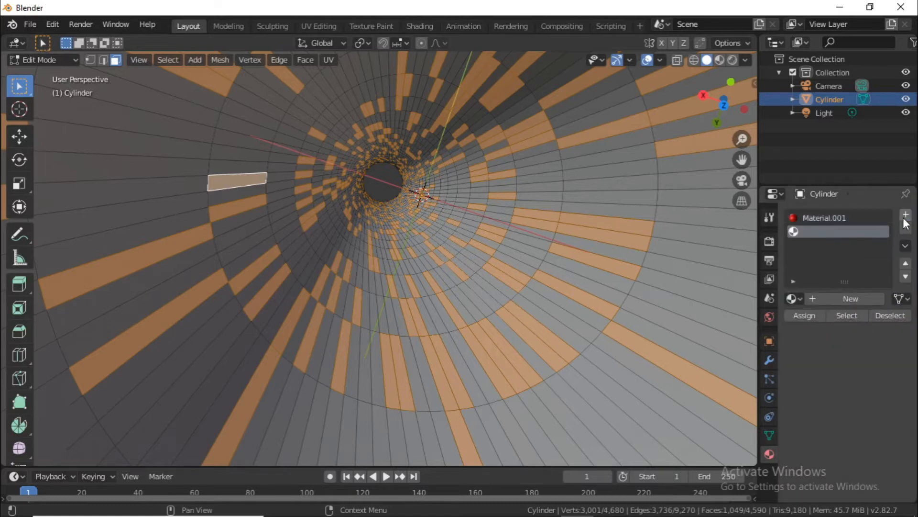
left_click(832, 298)
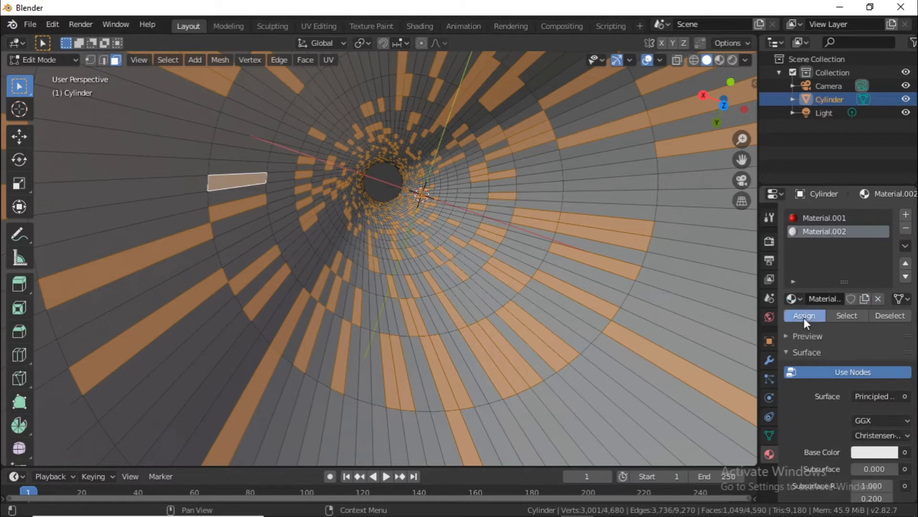
left_click(904, 396)
left_click(784, 218)
left_click(906, 400)
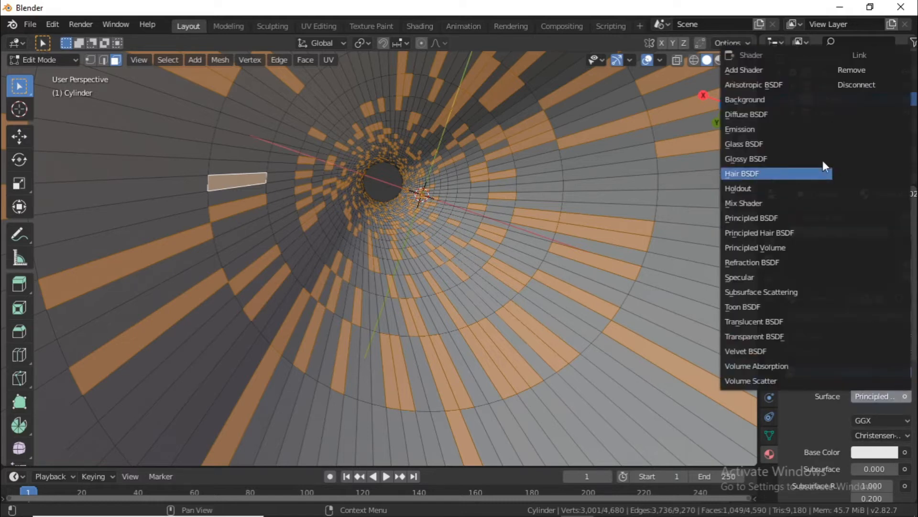
left_click(789, 126)
left_click(874, 422)
mouse_move(830, 287)
left_mouse_down()
mouse_move(799, 281)
mouse_move(845, 317)
mouse_move(812, 286)
mouse_move(854, 270)
mouse_move(858, 244)
mouse_move(823, 230)
mouse_move(780, 262)
left_mouse_up()
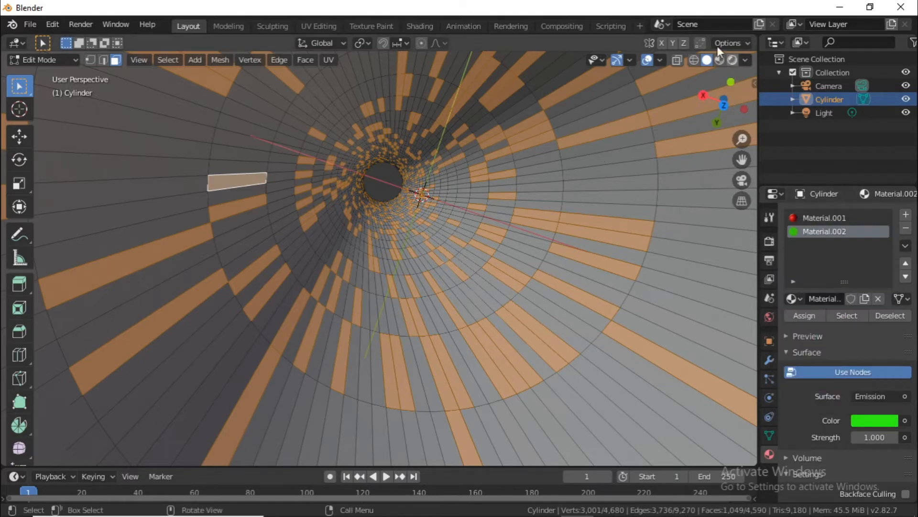
Check the red and green faces in rendered and material preview shading, and return to solid shading.
left_click(733, 61)
left_click(719, 59)
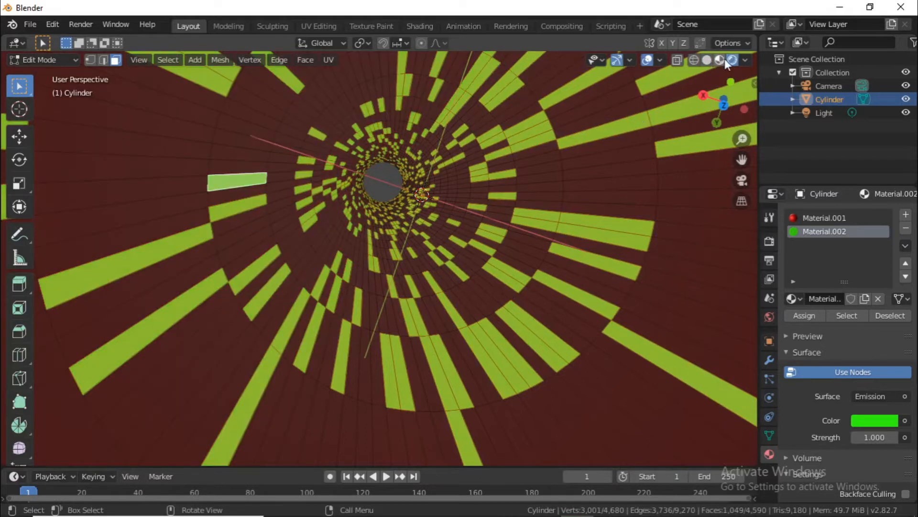
left_click(722, 61)
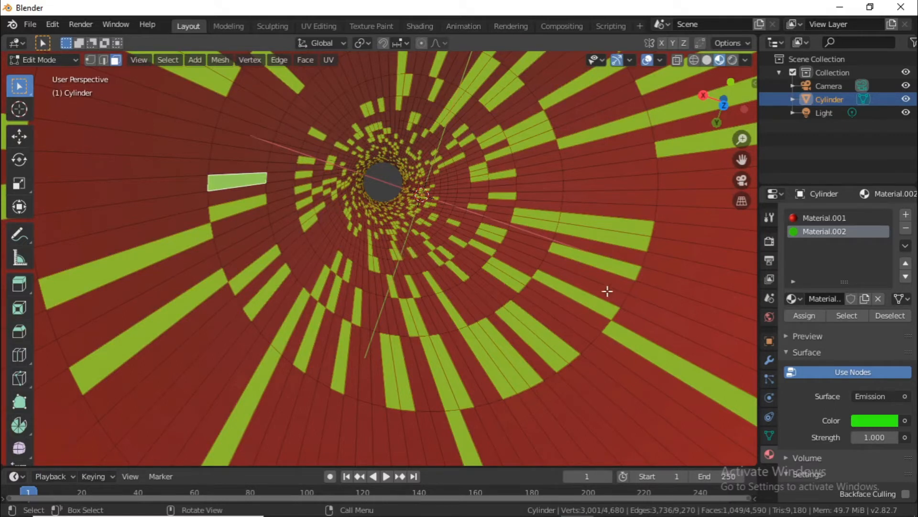
left_click(707, 62)
Select another single face on the inner wall and make a new random face selection with a different seed.
left_click(234, 158)
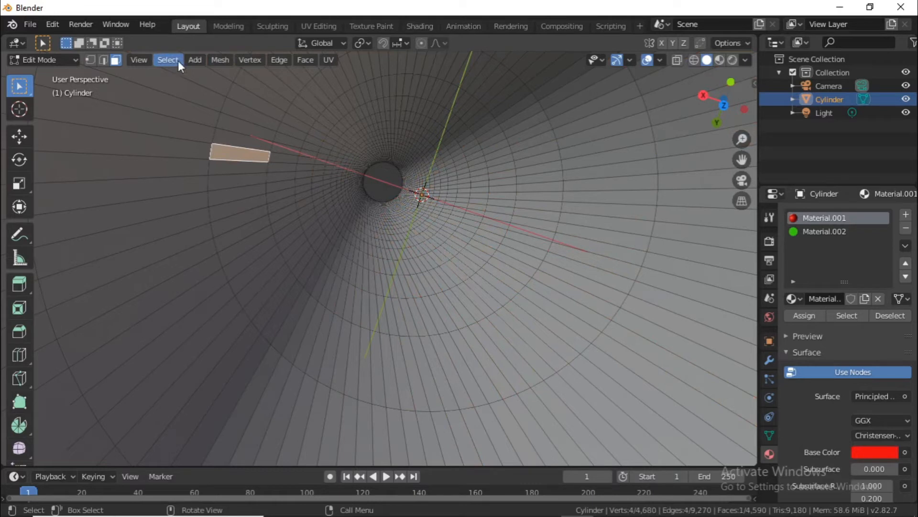
left_click(166, 59)
left_click(194, 153)
left_click_drag(186, 436, 225, 435)
Create a third material with a blue Emission surface and assign it to the newly selected faces.
left_click(905, 214)
left_click(840, 297)
left_click(805, 316)
left_click(875, 396)
left_click(787, 129)
left_click(875, 421)
left_click_drag(832, 282, 871, 251)
Display the tunnel in rendered shading and switch to Object Mode.
left_click(720, 59)
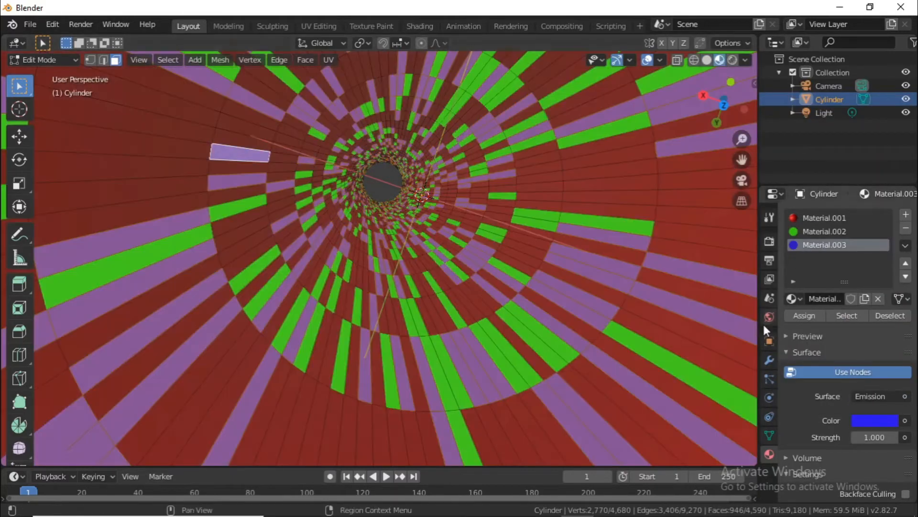
left_click(732, 60)
key("Tab")
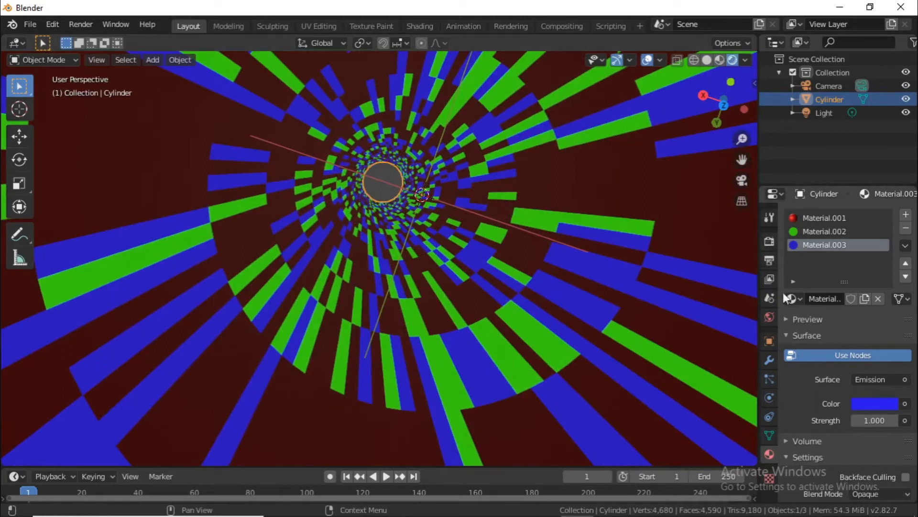
Set the world background color to black.
left_click(769, 316)
left_click(861, 304)
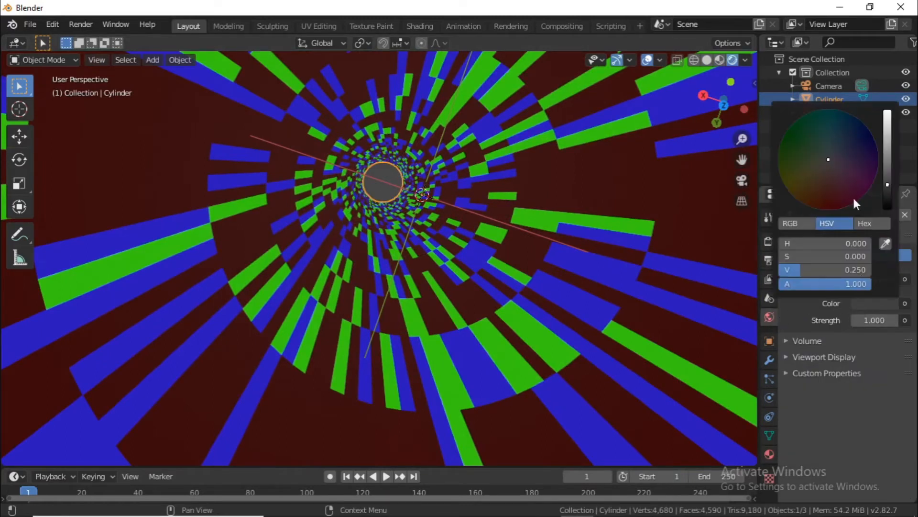
left_click_drag(888, 183, 893, 267)
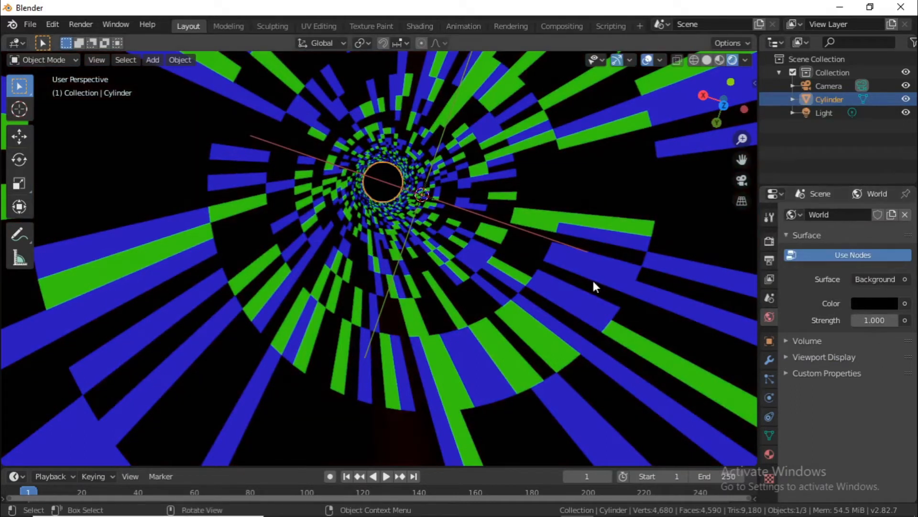
Enable Bloom for Eevee with radius about 8.012, intensity about 0.062 and a light green color.
left_click(770, 241)
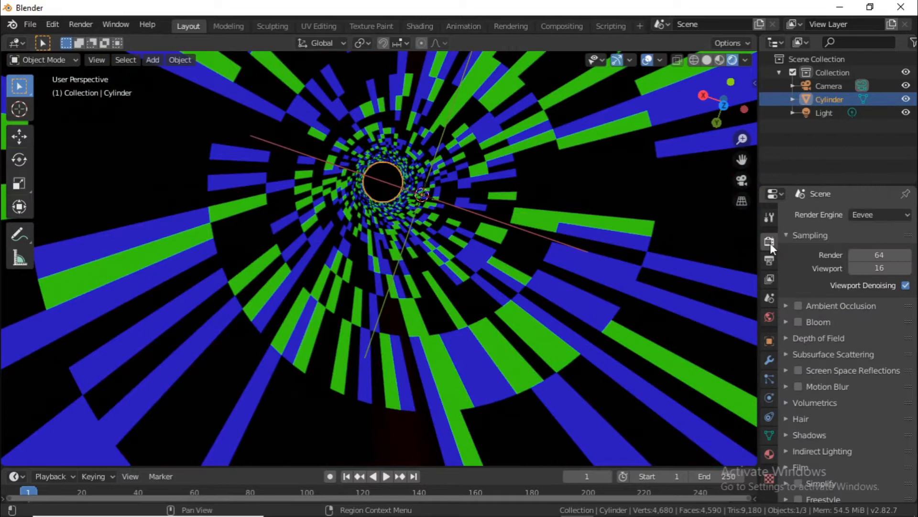
left_click(800, 322)
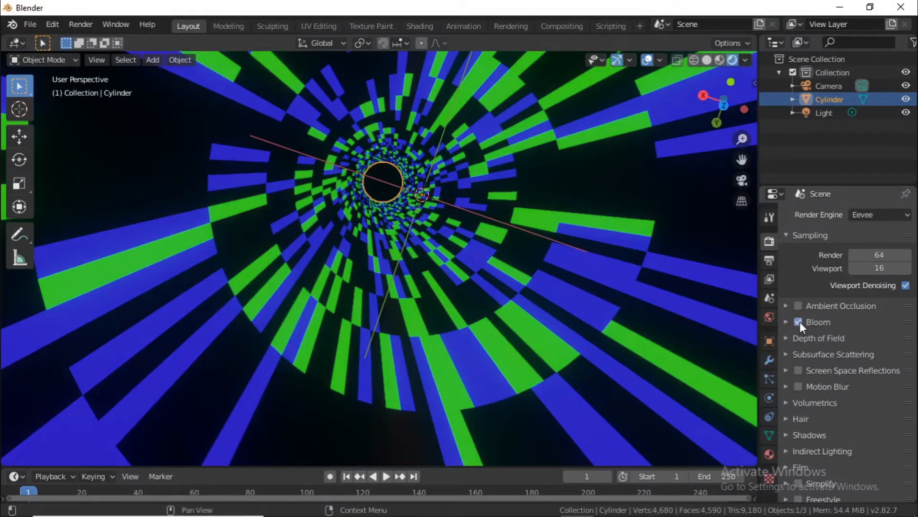
left_click(788, 322)
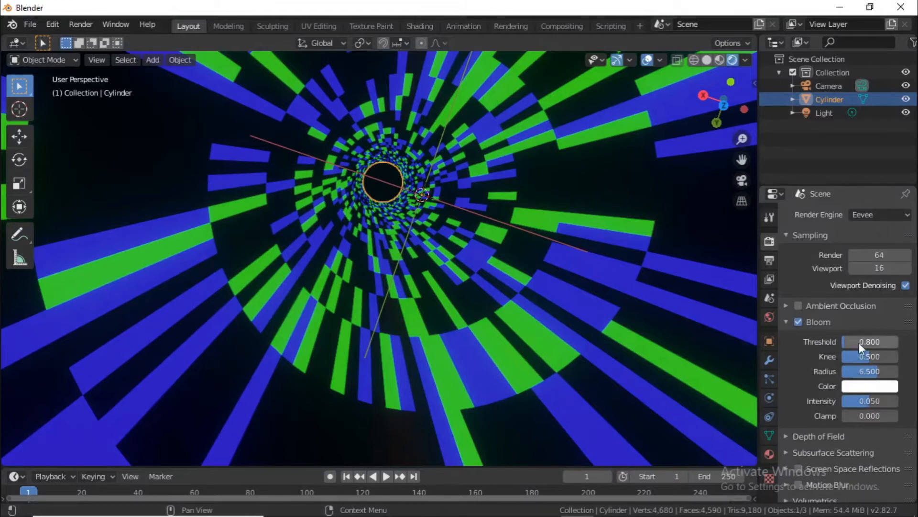
left_click_drag(866, 368, 876, 368)
left_click_drag(869, 401, 867, 401)
left_click(869, 387)
mouse_move(836, 289)
left_mouse_down()
mouse_move(807, 264)
mouse_move(805, 293)
mouse_move(821, 300)
mouse_move(833, 259)
mouse_move(810, 243)
mouse_move(813, 234)
left_mouse_up()
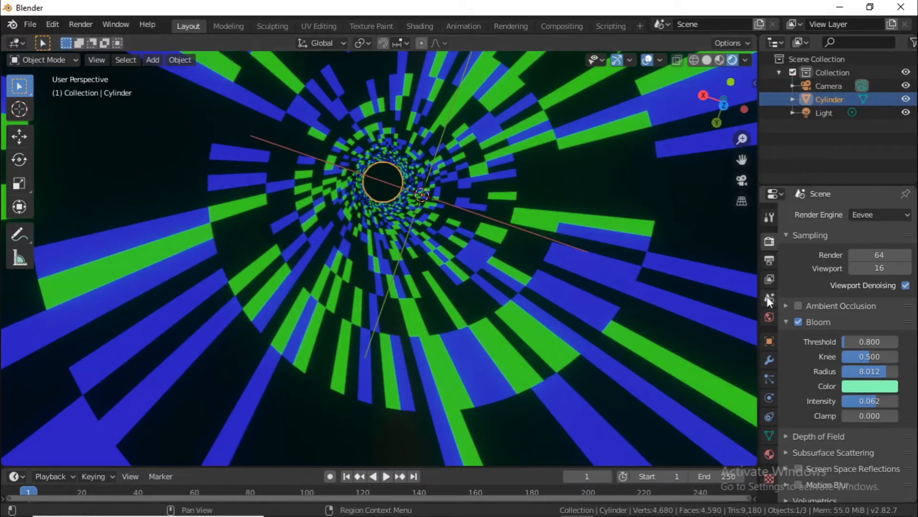
Adjust the blue material's emission strength, trying 10 first, and set the green material's strength to 2.9.
left_click(769, 453)
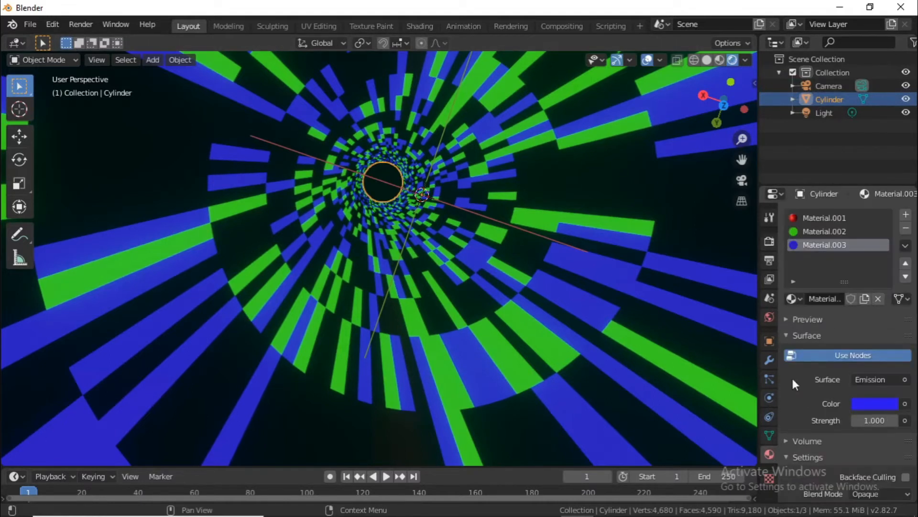
left_click(867, 420)
type("10")
key("Return")
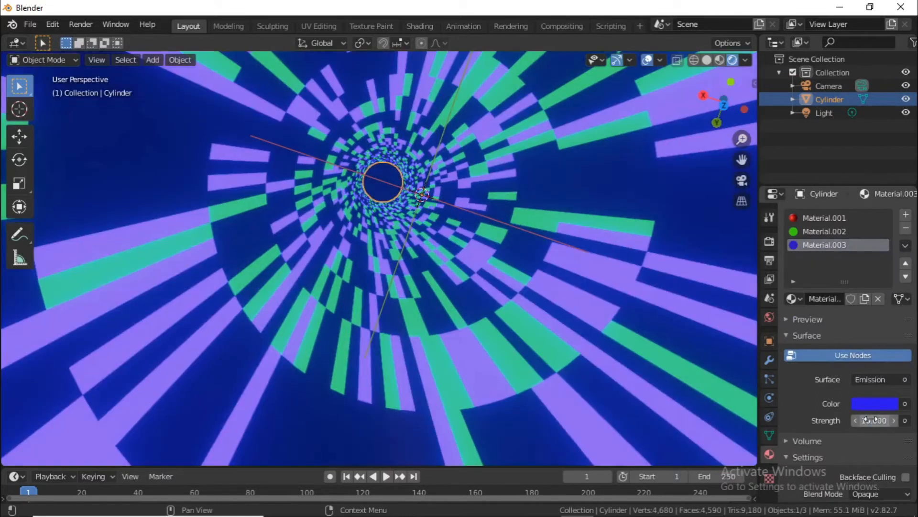
mouse_move(873, 421)
left_mouse_down()
mouse_move(845, 421)
mouse_move(885, 420)
left_mouse_up()
left_click(824, 231)
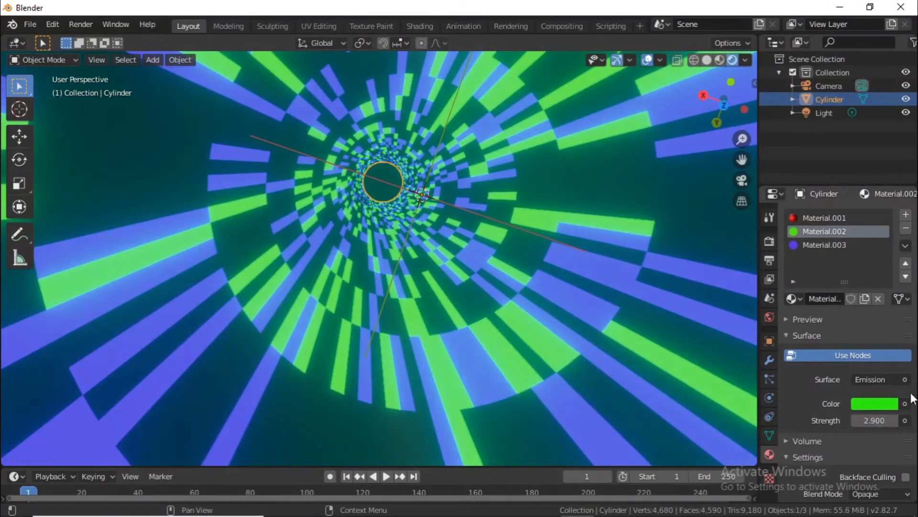
Change the emission colors to pale green for Material.002 and light blue for Material.003.
left_click(866, 408)
mouse_move(826, 261)
left_mouse_down()
mouse_move(794, 236)
mouse_move(849, 250)
mouse_move(851, 214)
mouse_move(793, 240)
mouse_move(797, 271)
mouse_move(812, 249)
left_mouse_up()
left_click(823, 243)
left_click(876, 405)
left_click(824, 232)
left_click(874, 403)
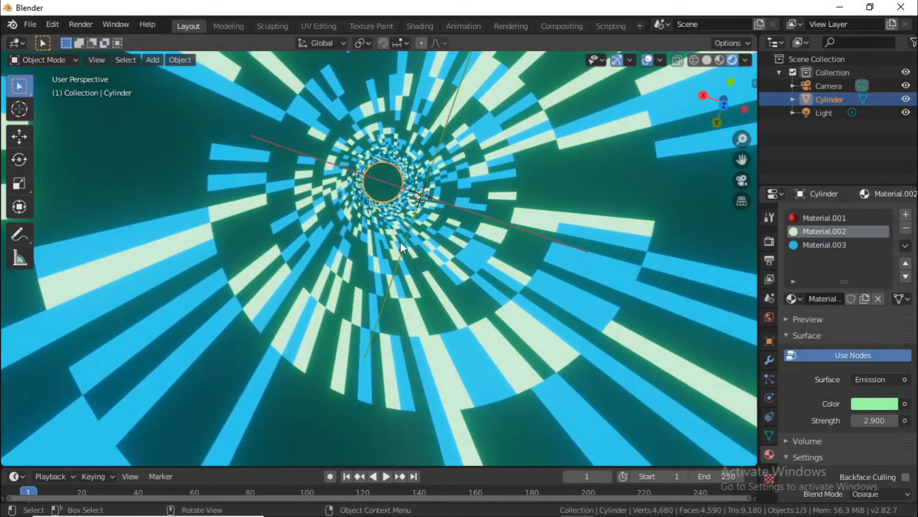
Select the camera and align it to the current view inside the tunnel.
left_click(824, 86)
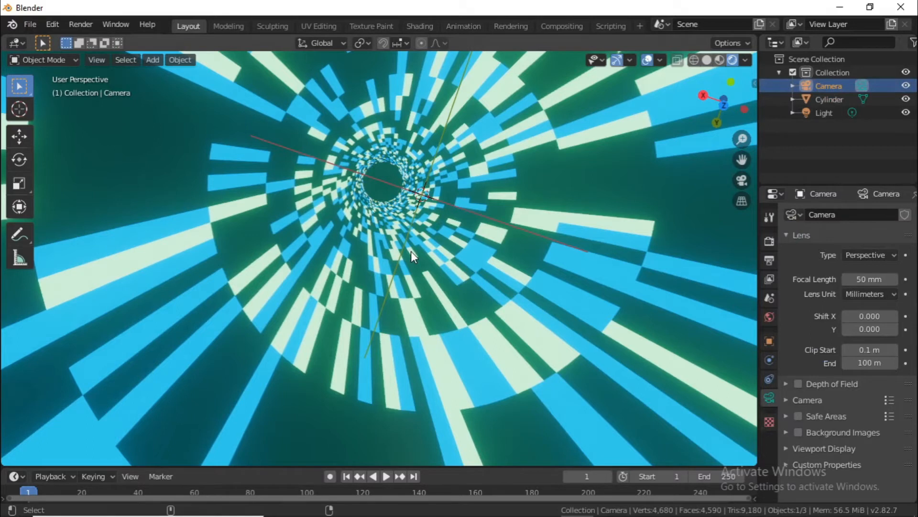
key("ctrl+KP_0")
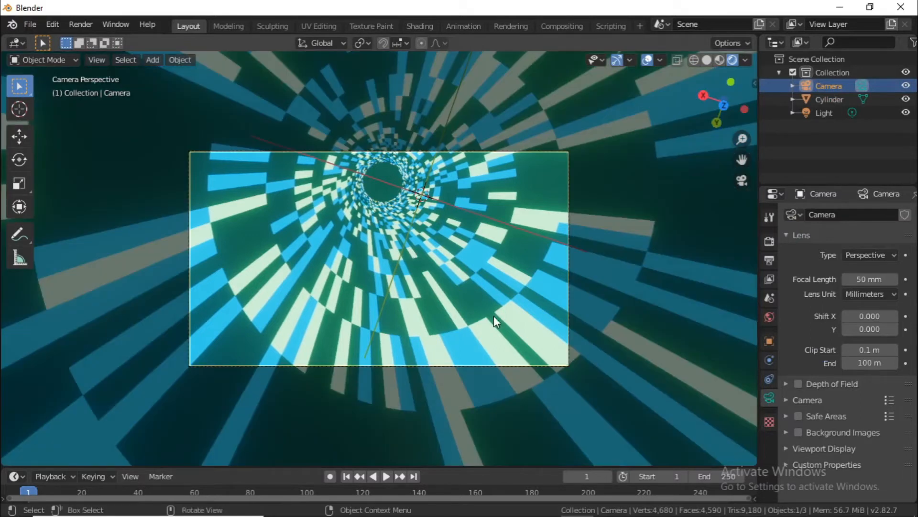
Move the camera about -0.191 m in X and -0.057 m in Y, and set its focal length to 31 mm.
key("g")
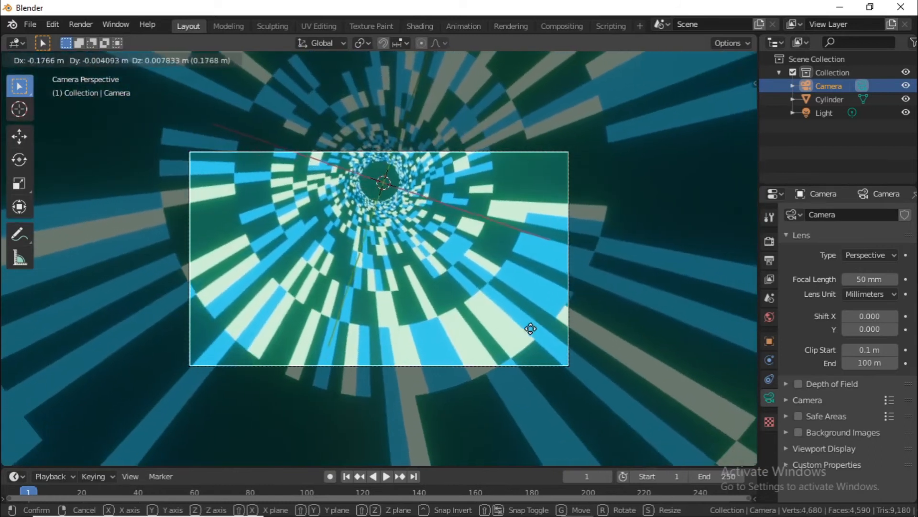
left_click(527, 323)
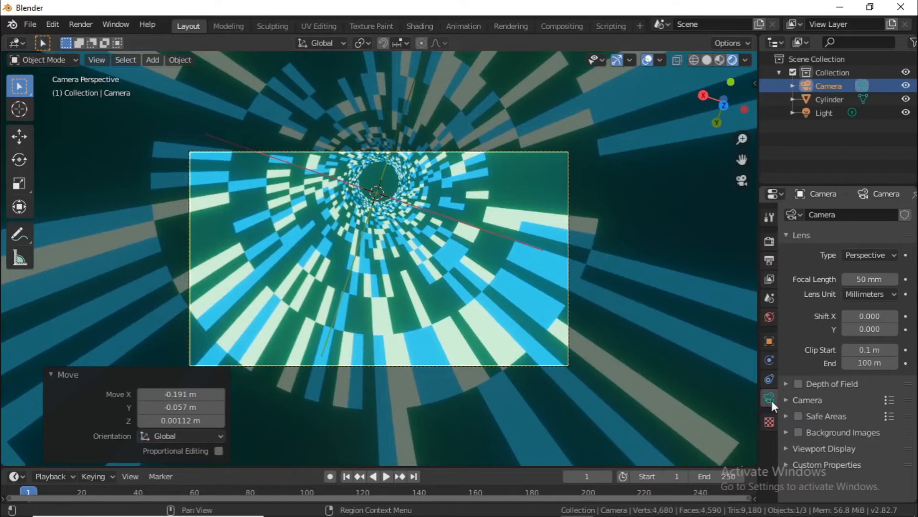
left_click_drag(874, 284, 847, 284)
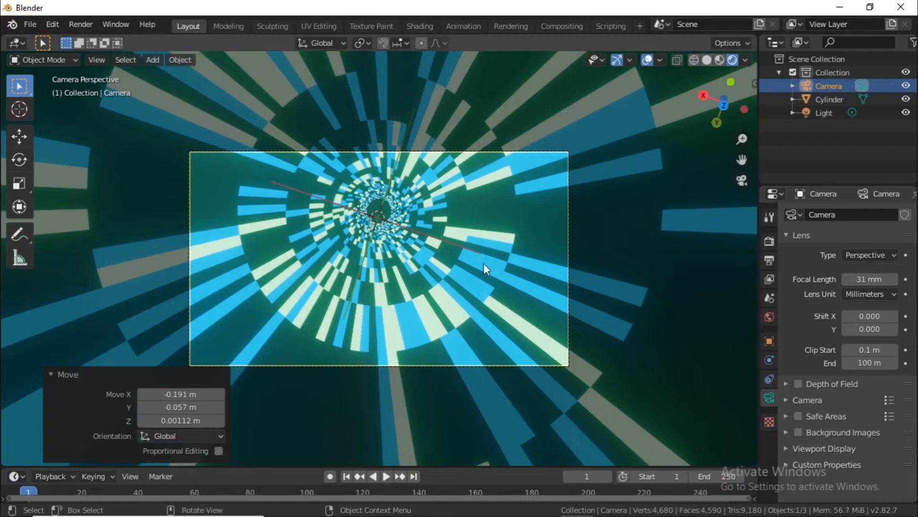
Move the camera about 0.063 m in X, -0.224 m in Y and -0.034 m in Z to reframe the tunnel.
key("g")
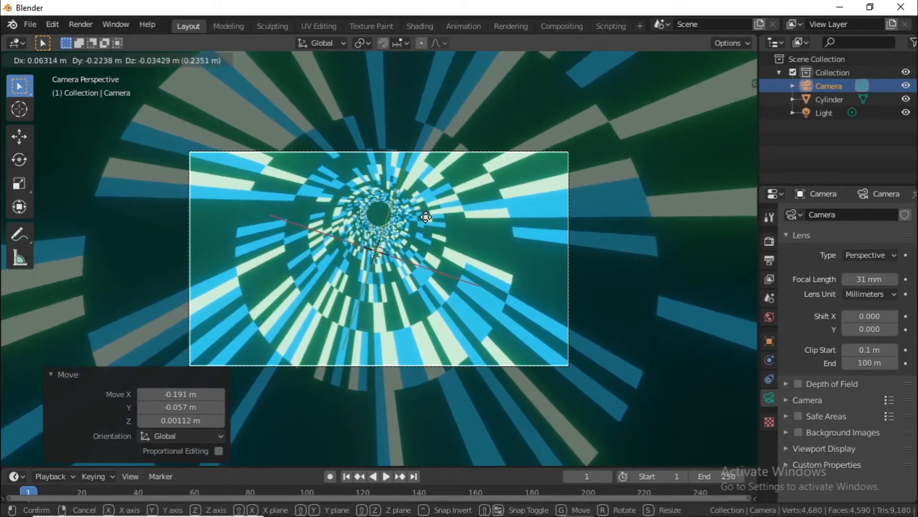
left_click(426, 216)
scroll(564, 282, "up", 2)
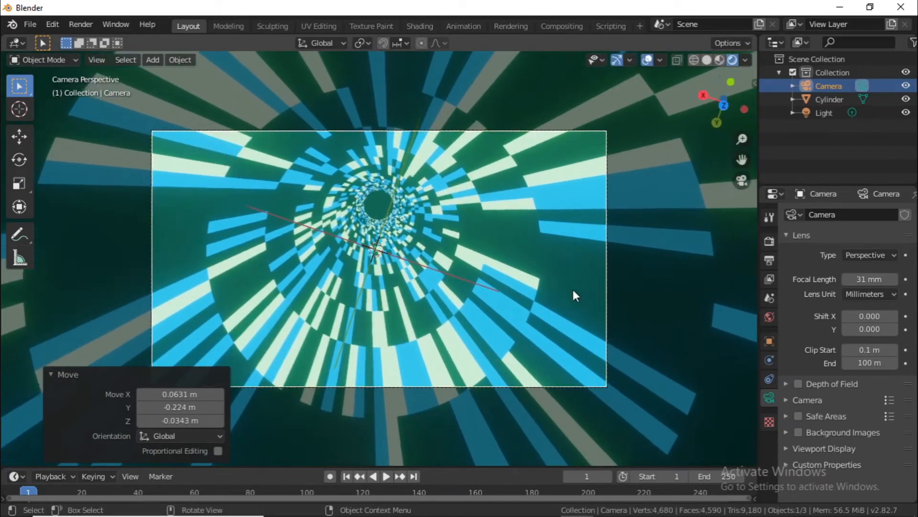
scroll(433, 263, "up", 3)
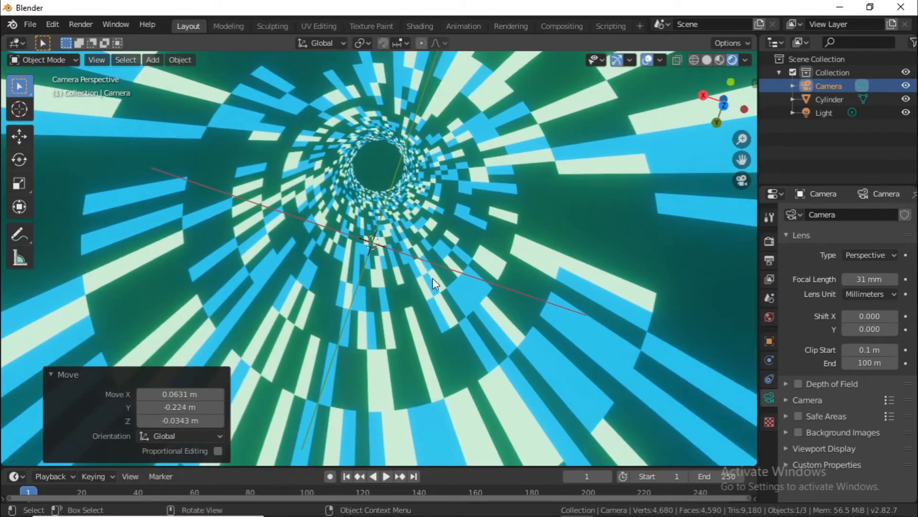
scroll(433, 279, "down", 5)
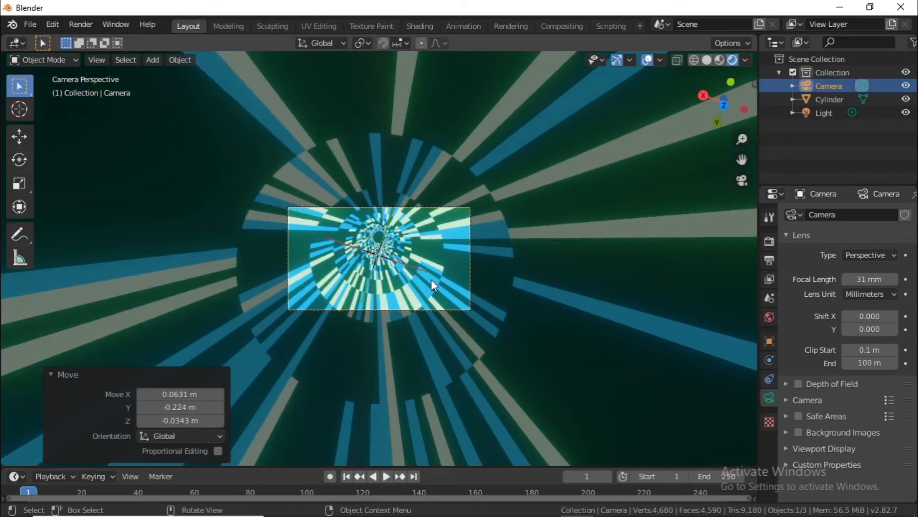
scroll(431, 279, "up", 5)
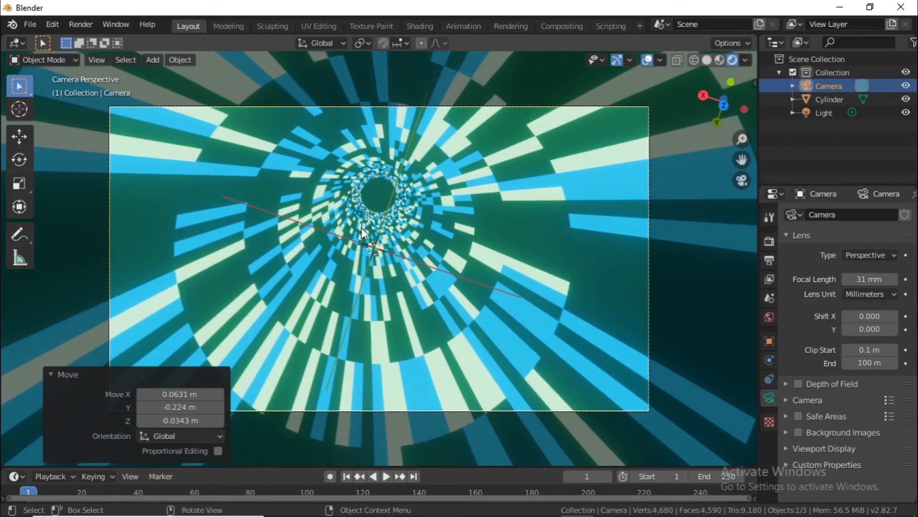
scroll(408, 232, "down", 5)
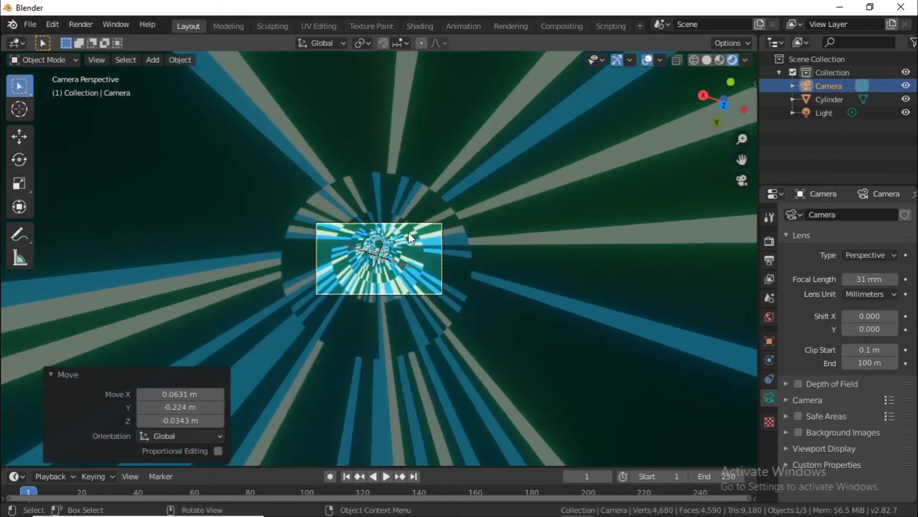
scroll(409, 232, "up", 3)
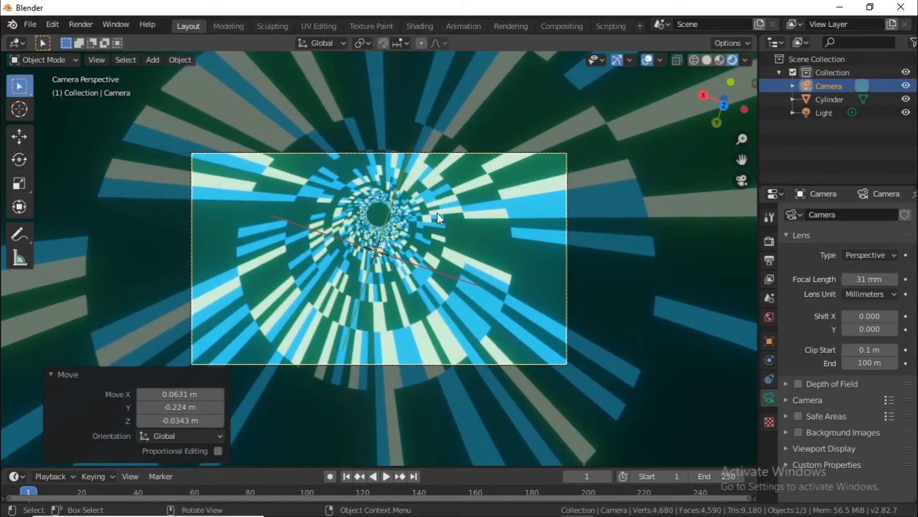
Leave the camera view, select the tunnel cylinder and show it in top orthographic view.
middle_click_drag(437, 212, 425, 275)
scroll(424, 272, "down", 4)
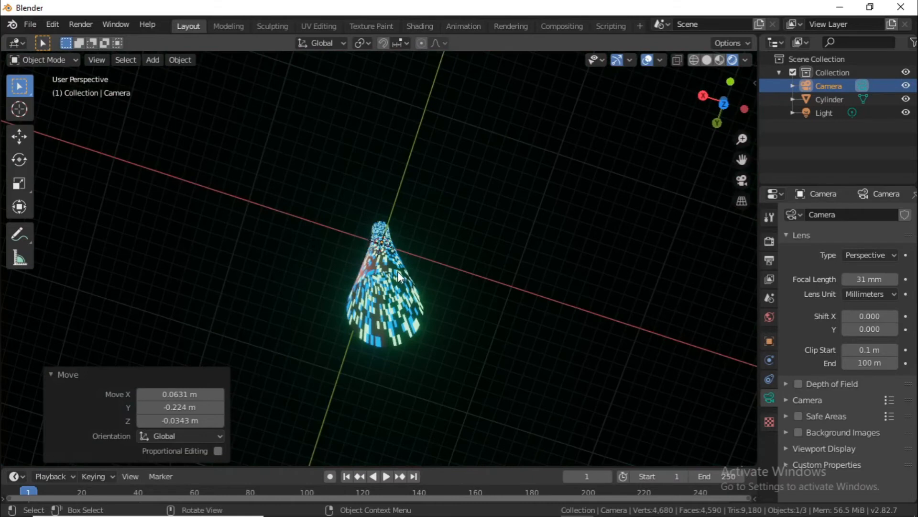
left_click(398, 271)
scroll(410, 267, "up", 3)
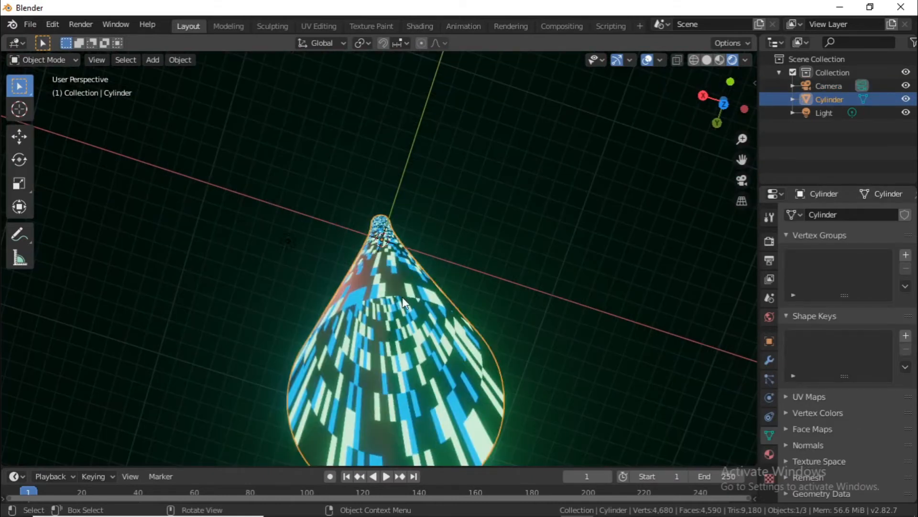
scroll(403, 297, "up", 4)
scroll(402, 297, "down", 5)
key("KP_7")
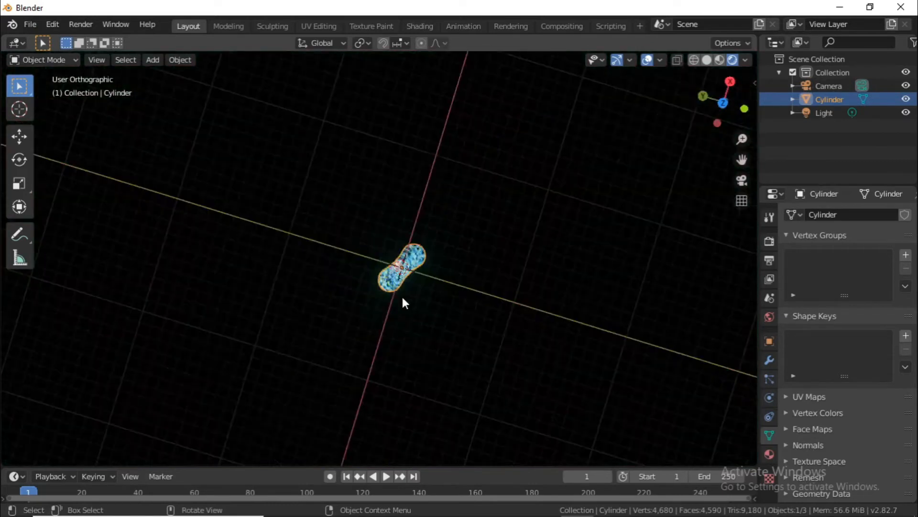
scroll(403, 297, "up", 4)
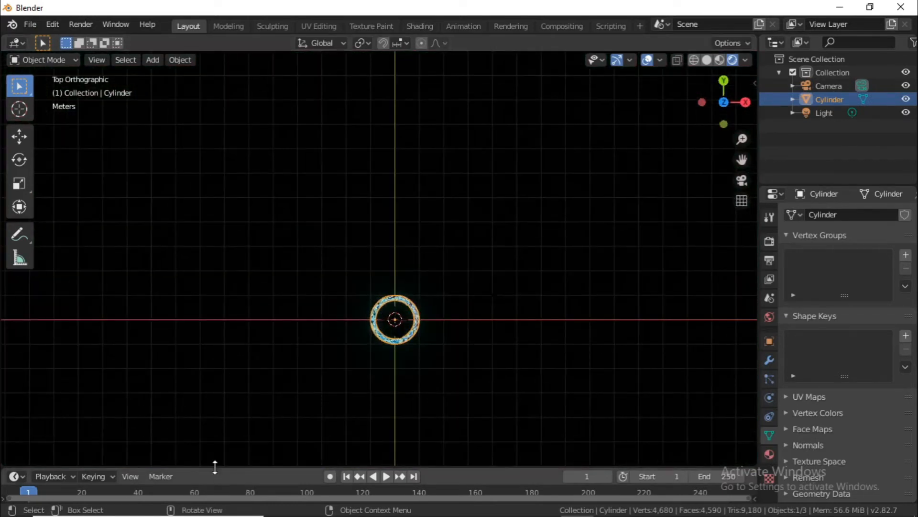
Enlarge the timeline area and insert a rotation keyframe for the cylinder at frame 1.
left_click_drag(219, 466, 217, 390)
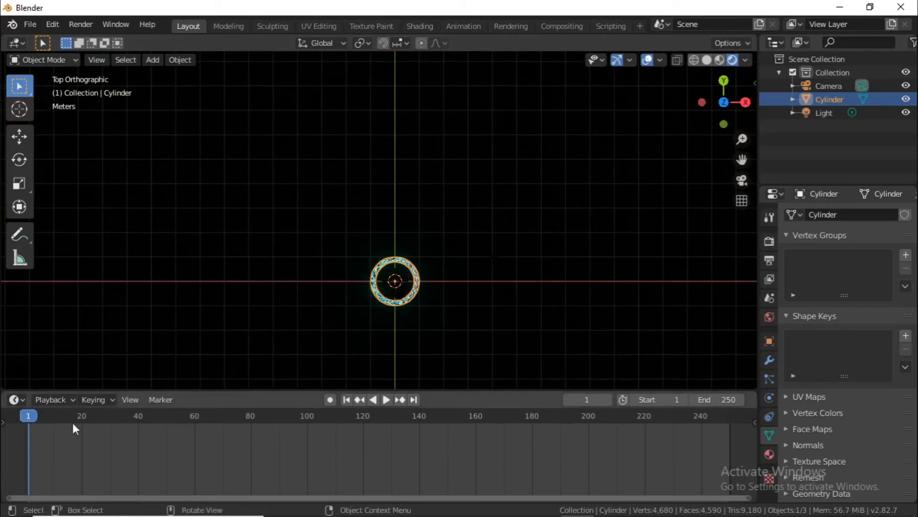
key("i")
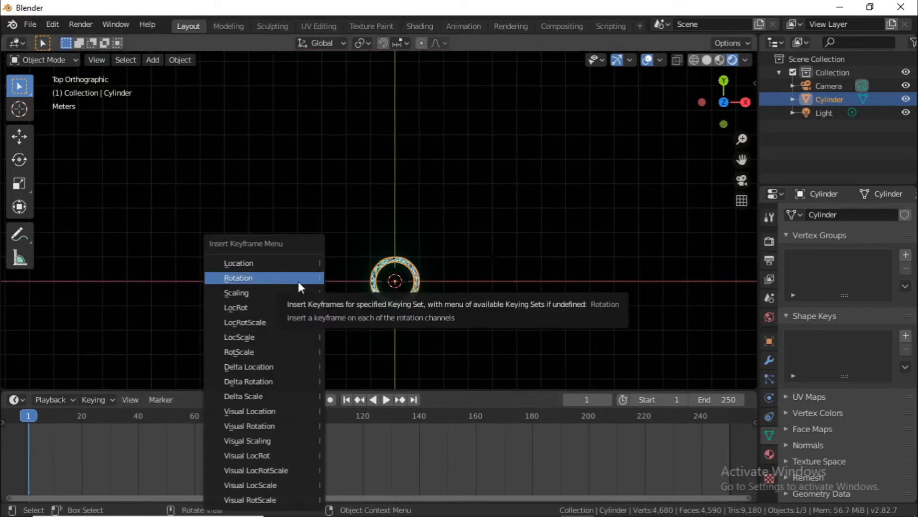
left_click(297, 282)
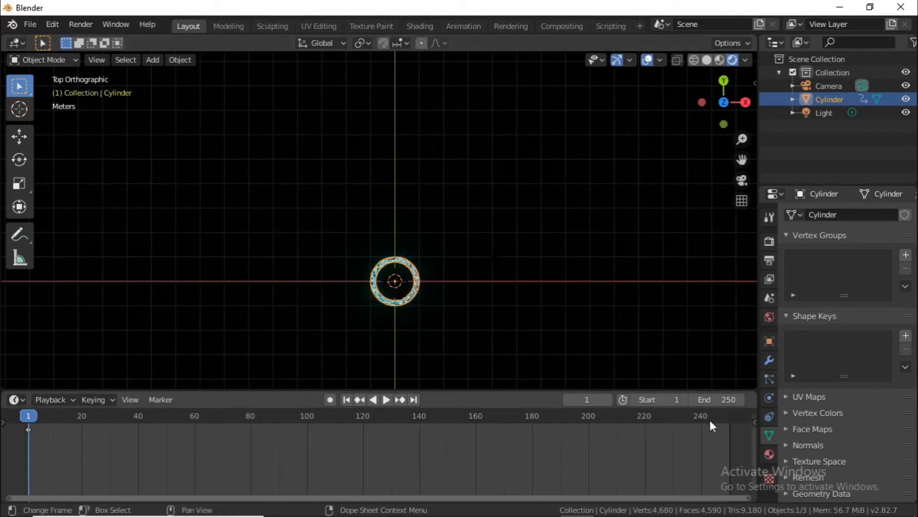
At frame 250, rotate the cylinder about 259° around Z and insert a rotation keyframe.
left_click(730, 416)
key("space")
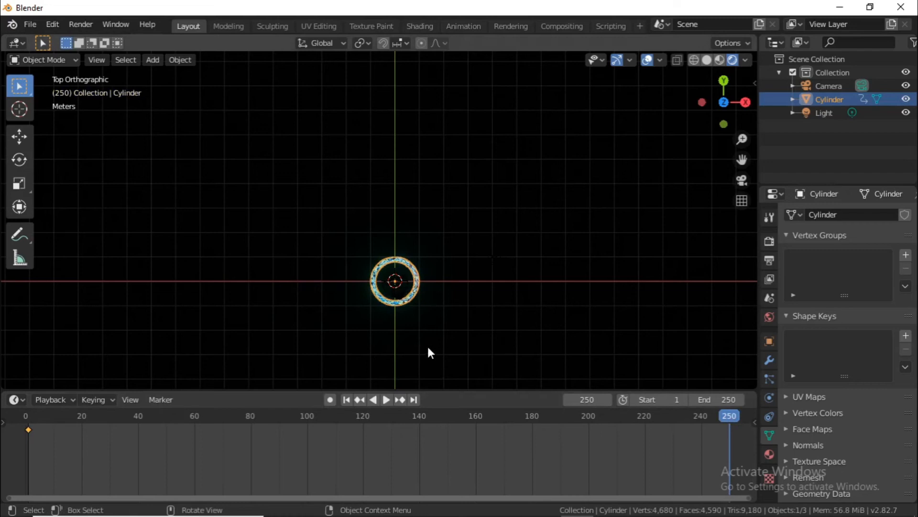
key("r")
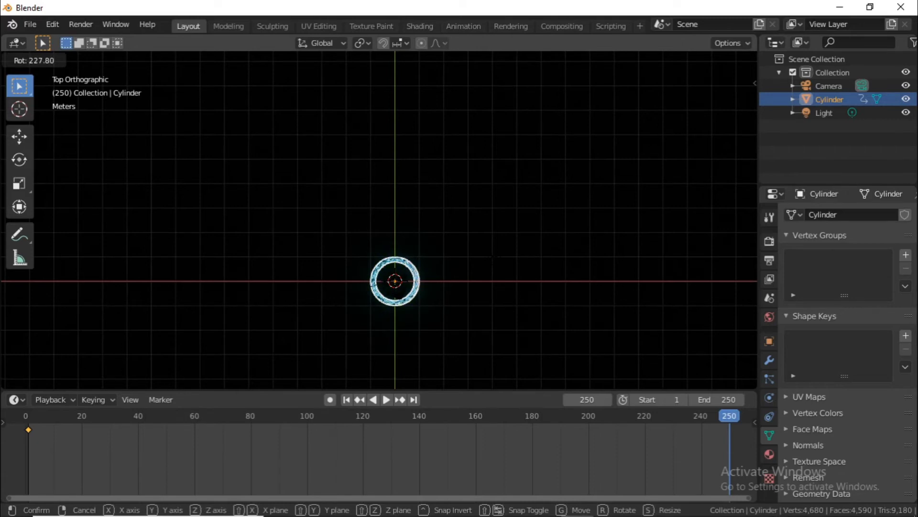
left_click(267, 237)
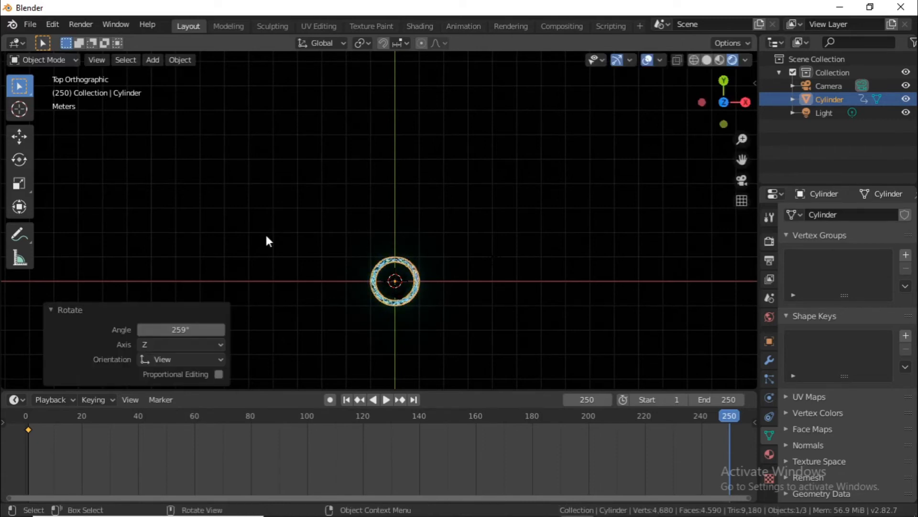
key("i")
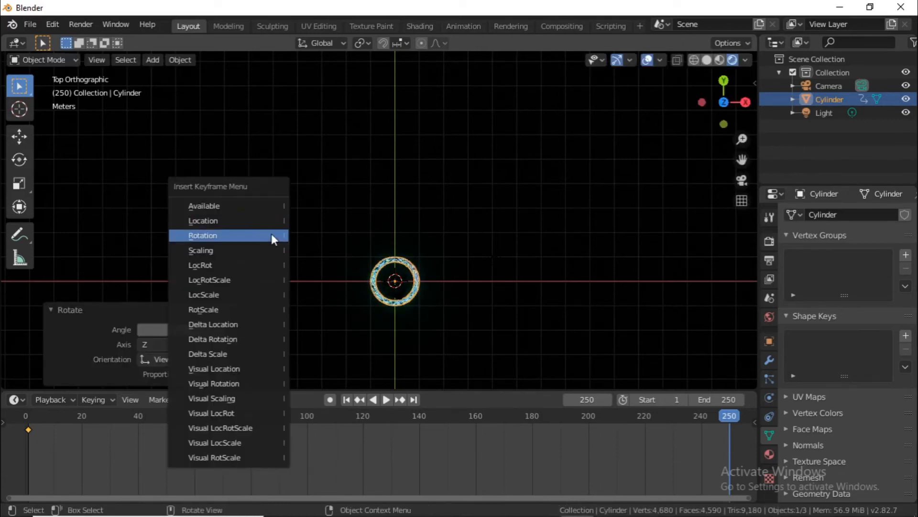
left_click(272, 236)
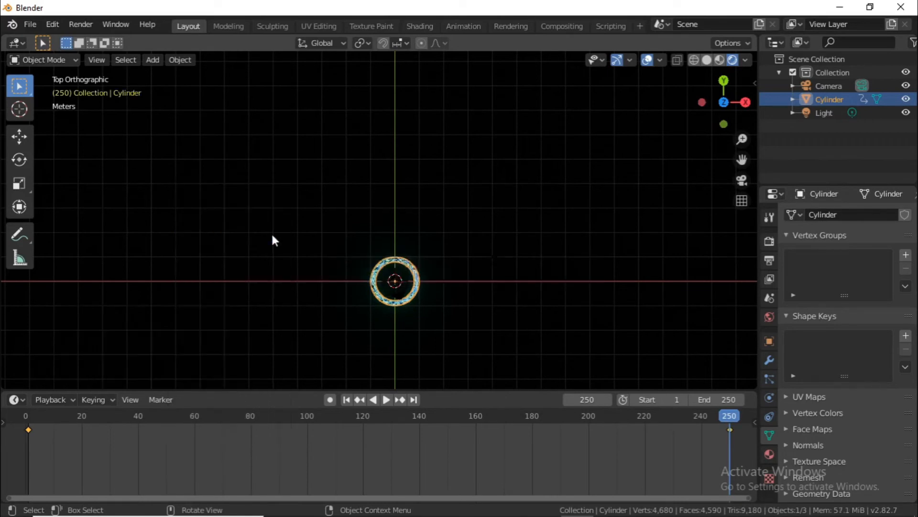
Play the tunnel's rotation animation through the camera view.
key("KP_0")
key("space")
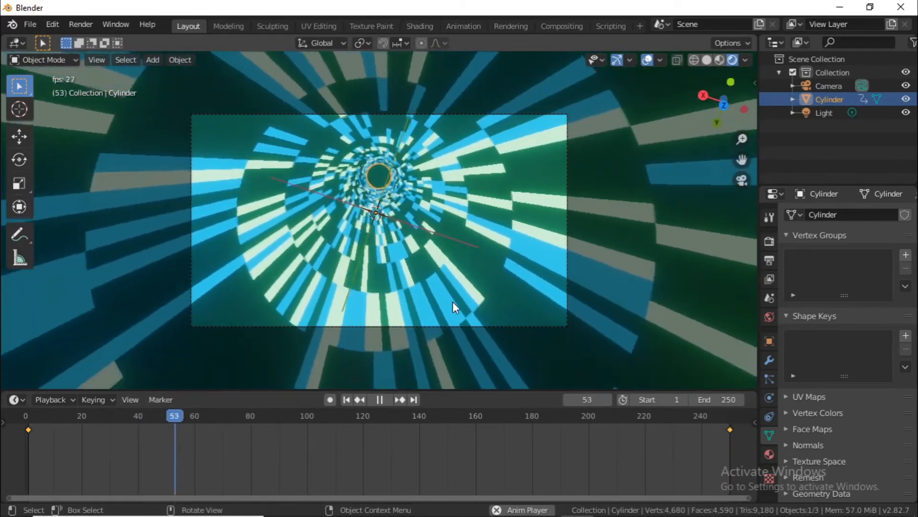
key("space")
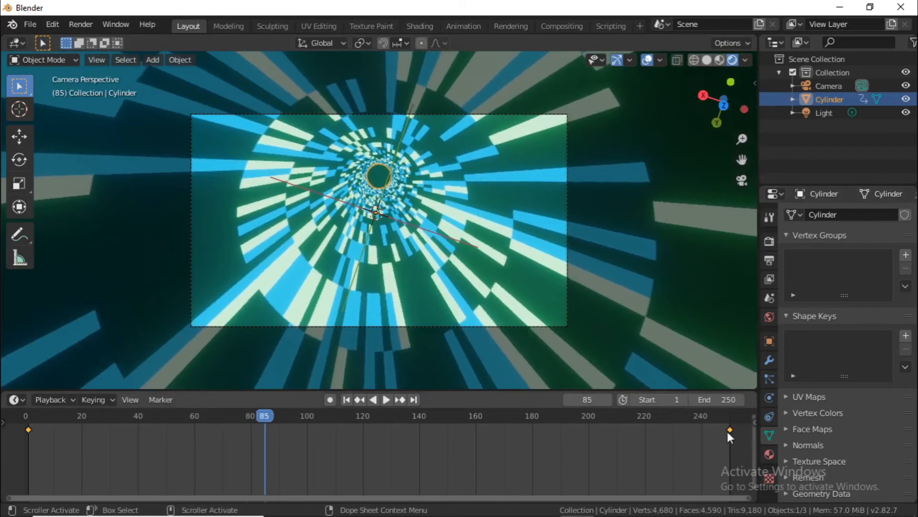
Set the interpolation mode of both rotation keyframes to Linear and play the animation.
left_click_drag(735, 441, 24, 425)
right_click(24, 426)
mouse_move(55, 418)
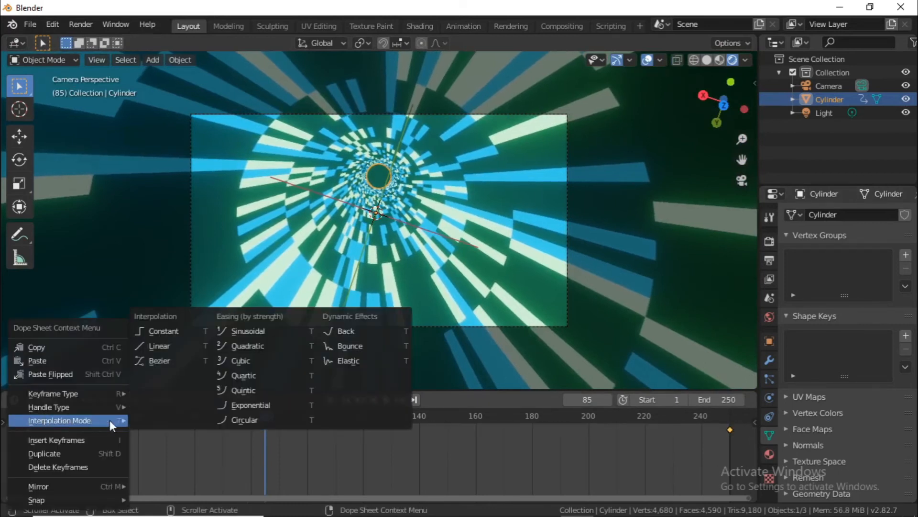
left_click(171, 351)
key("space")
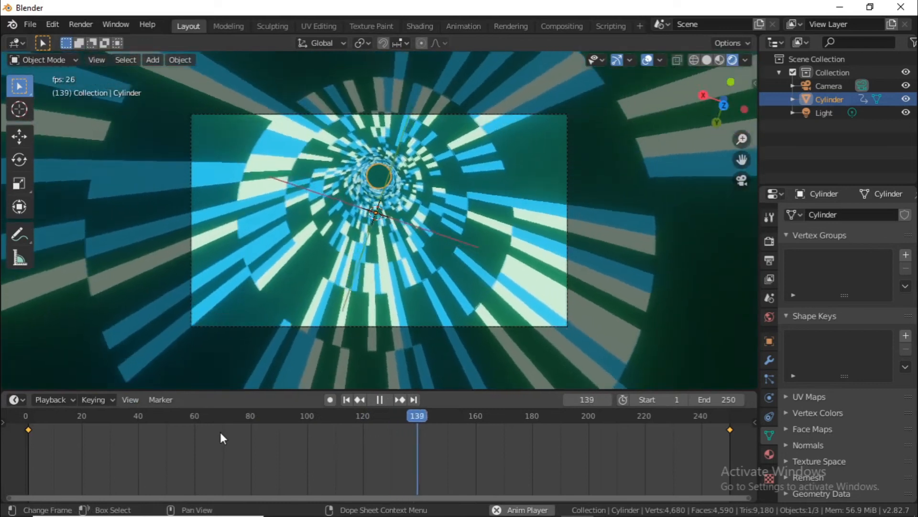
key("space")
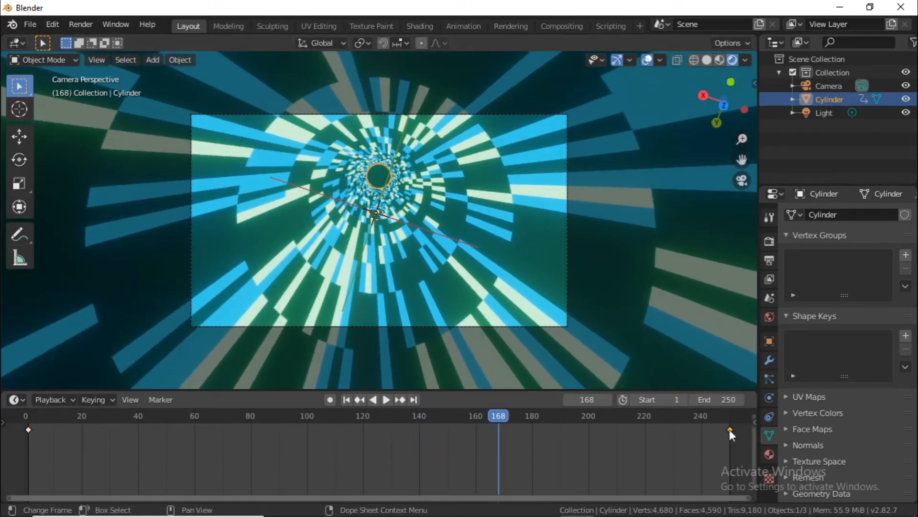
Move the end rotation keyframe to frame 139 and play the animation from frame 1.
key("g")
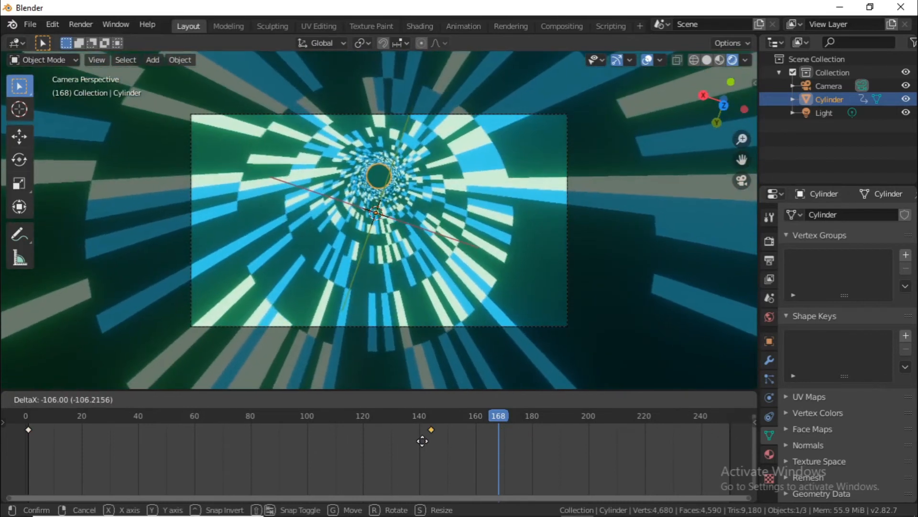
left_click(410, 439)
left_click(30, 417)
key("space")
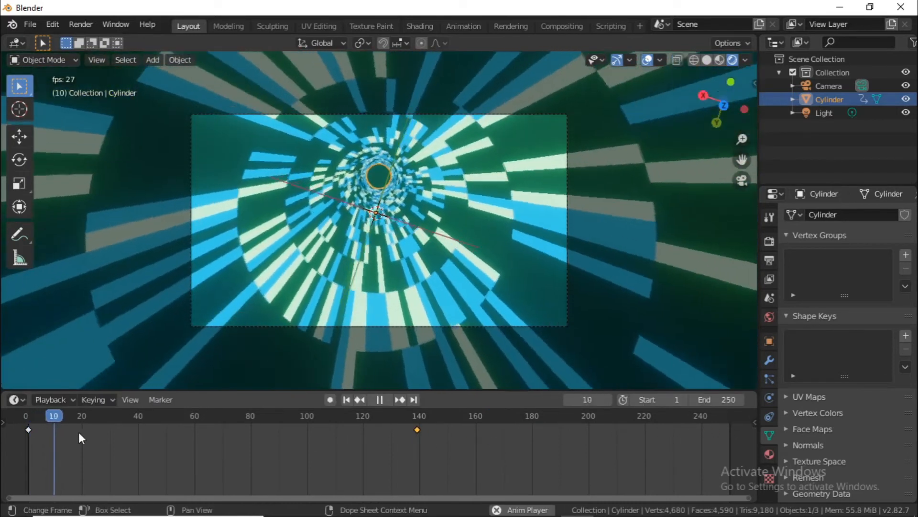
key("space")
Speed up the rotation by moving its end keyframe to frame 80, and preview the animation closer up in the camera view.
key("g")
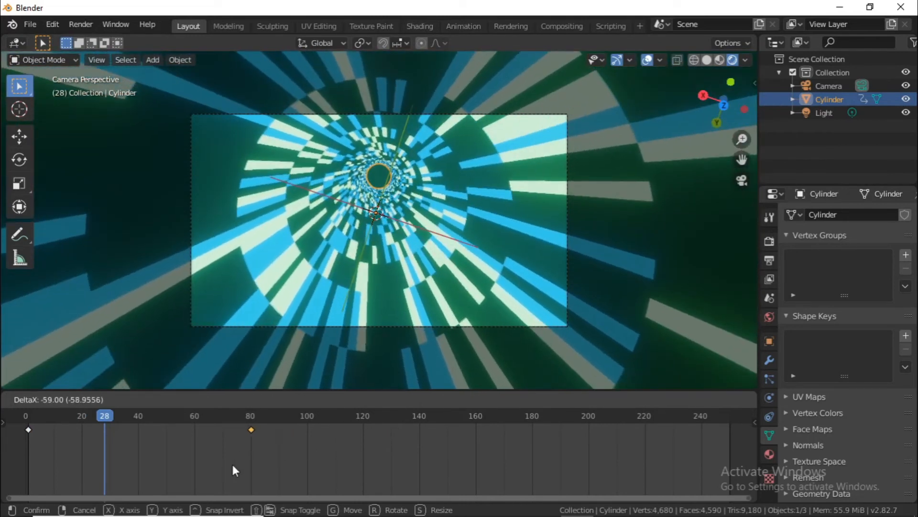
left_click(232, 462)
key("space")
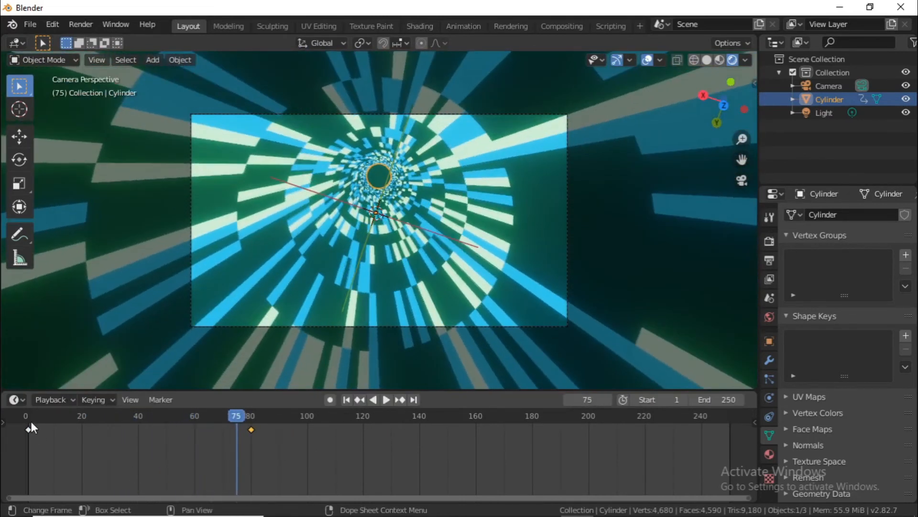
left_click(30, 421)
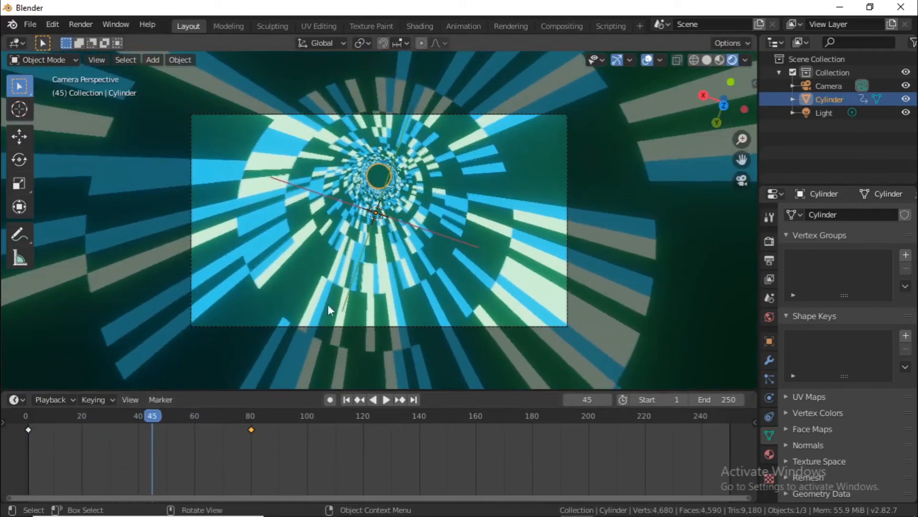
scroll(375, 247, "up", 3)
key("space")
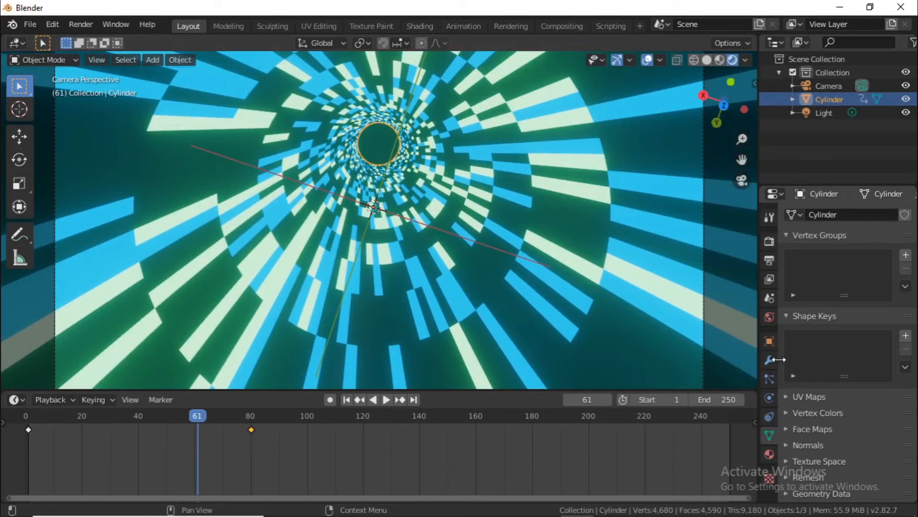
Change the emission colors to pink for Material.002 and light cyan for Material.003, and maximize the 3D viewport.
left_click(769, 453)
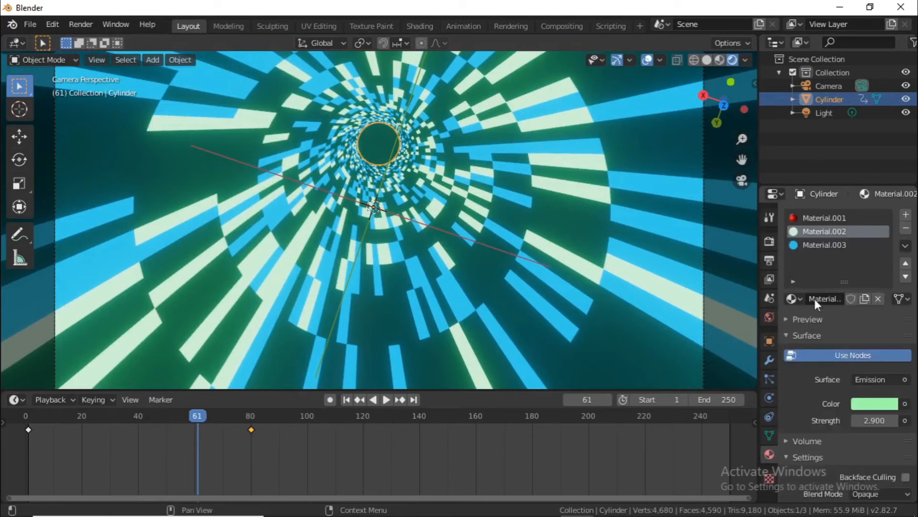
left_click(874, 403)
left_click_drag(819, 254, 844, 289)
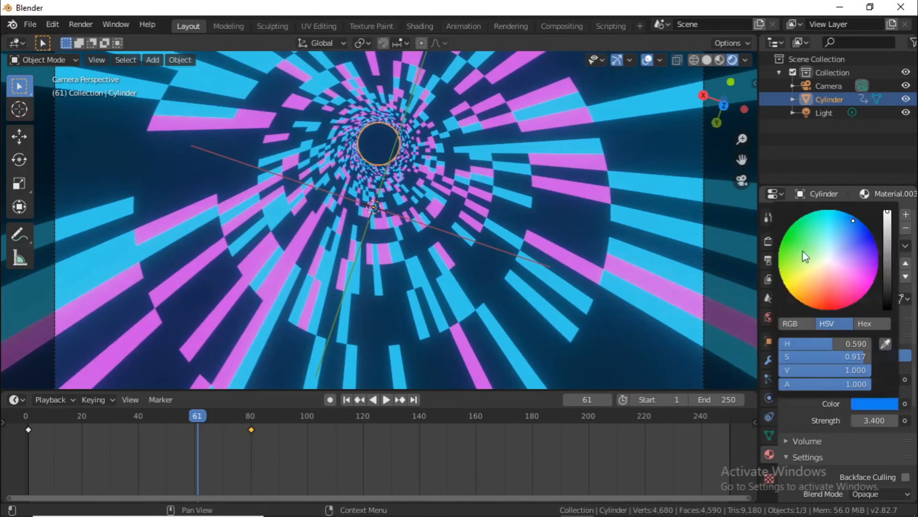
mouse_move(804, 252)
left_mouse_down()
mouse_move(851, 264)
mouse_move(843, 228)
left_mouse_up()
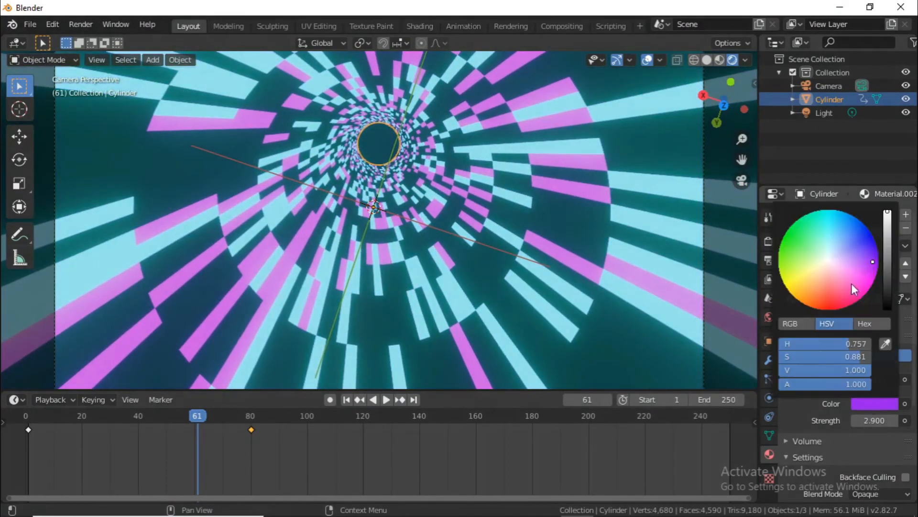
left_click_drag(851, 283, 857, 277)
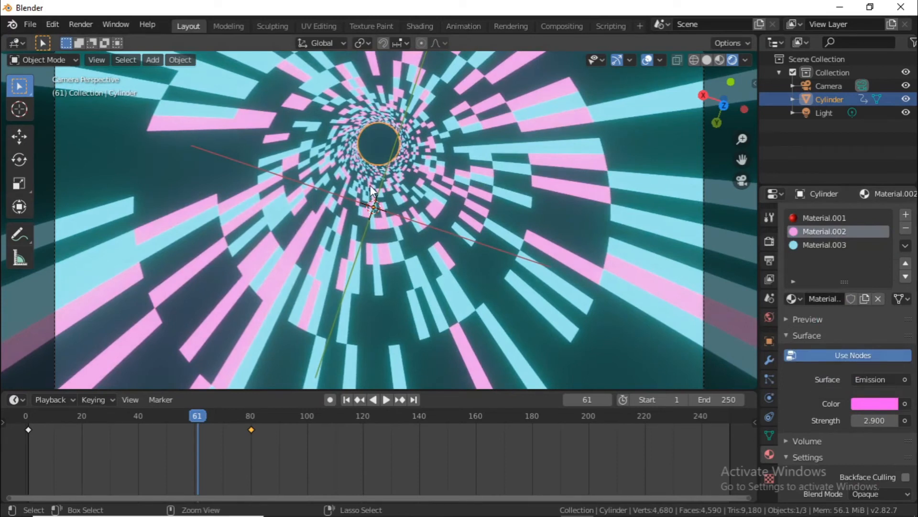
key("ctrl+space")
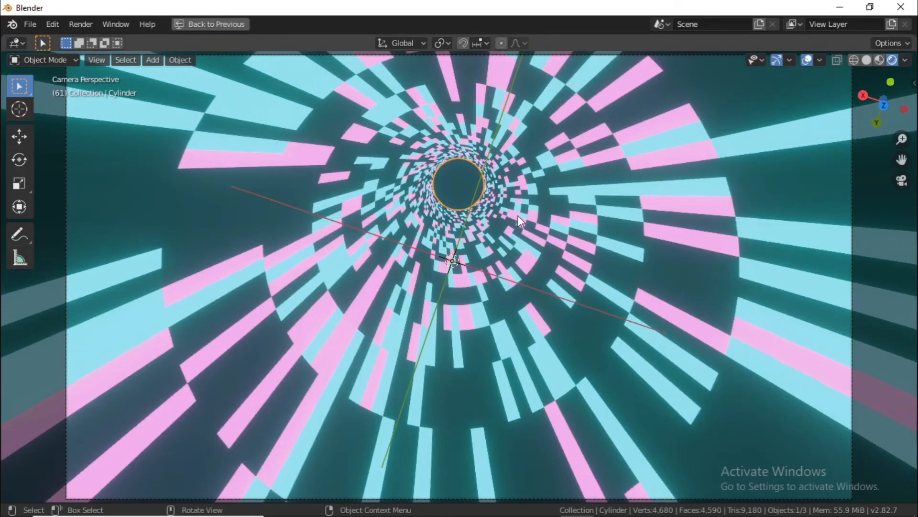
Hide the viewport toolbar, preview the recolored animation, and set the scene's end frame to 80.
key("t")
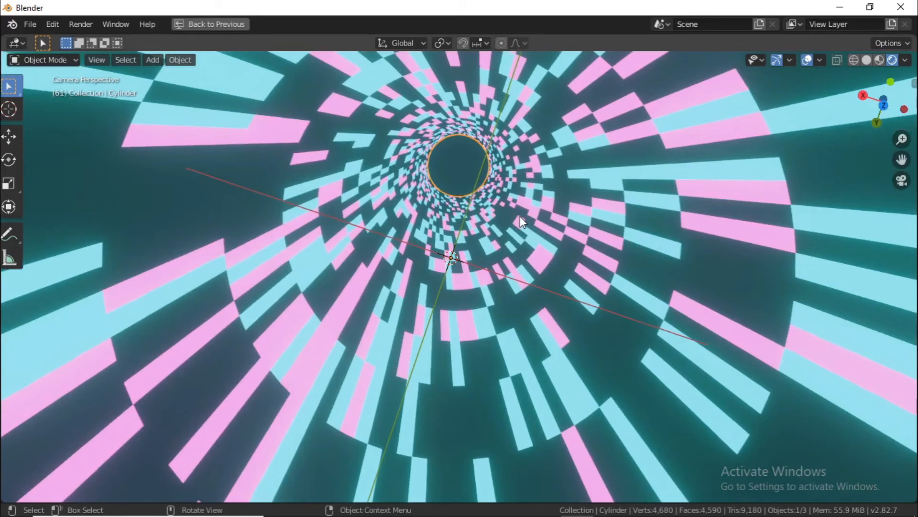
key("space")
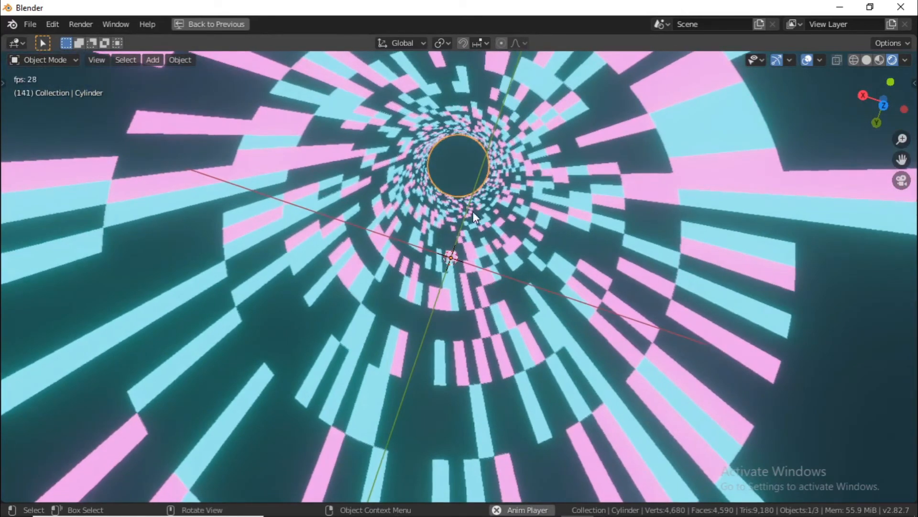
key("space")
key("ctrl+space")
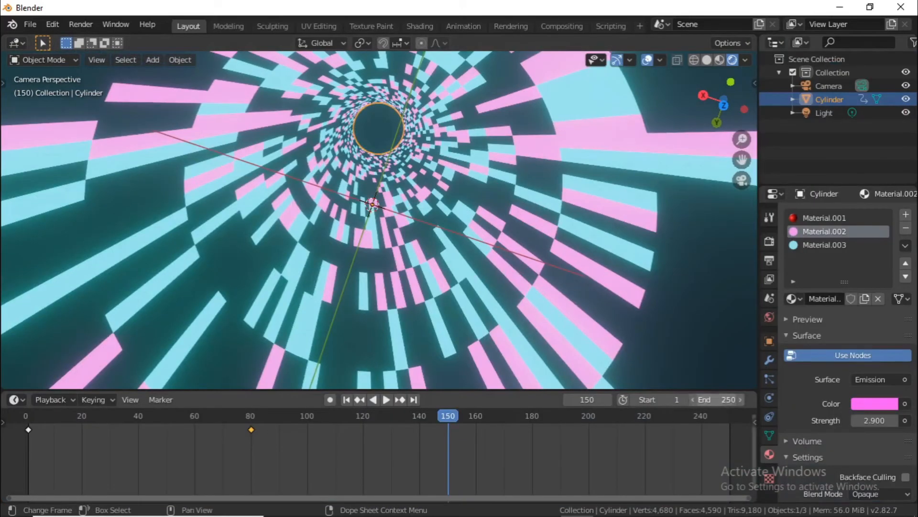
key("Return")
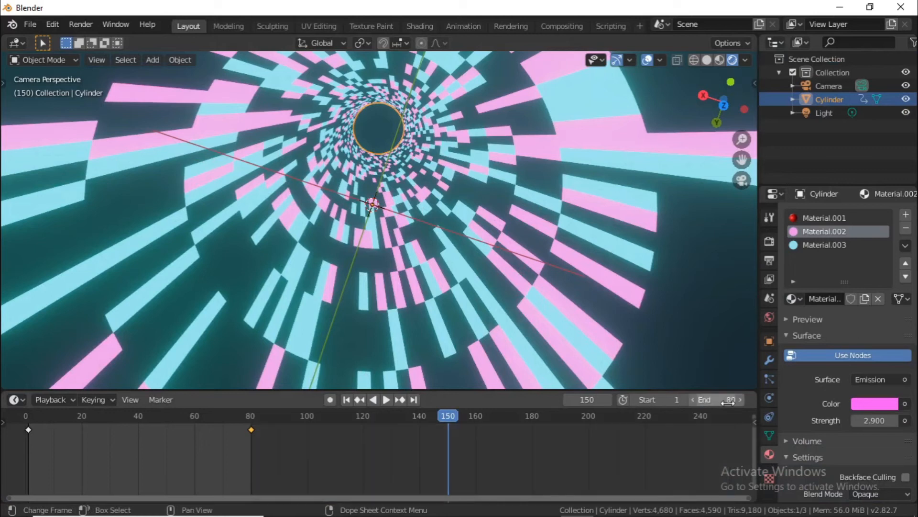
Turn off the floor grid, the X and Y axes, and the 3D cursor in the viewport overlays.
left_click(664, 61)
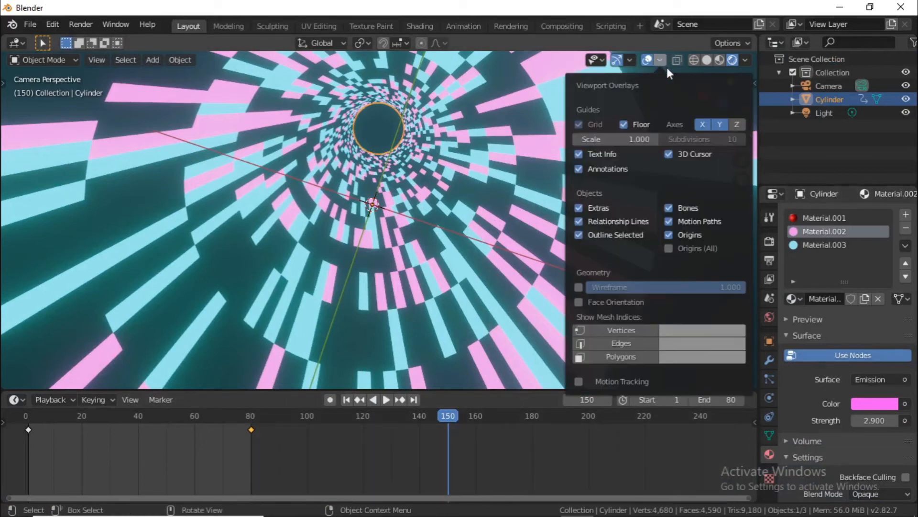
left_click(581, 124)
left_click(668, 138)
left_click(702, 126)
left_click(720, 124)
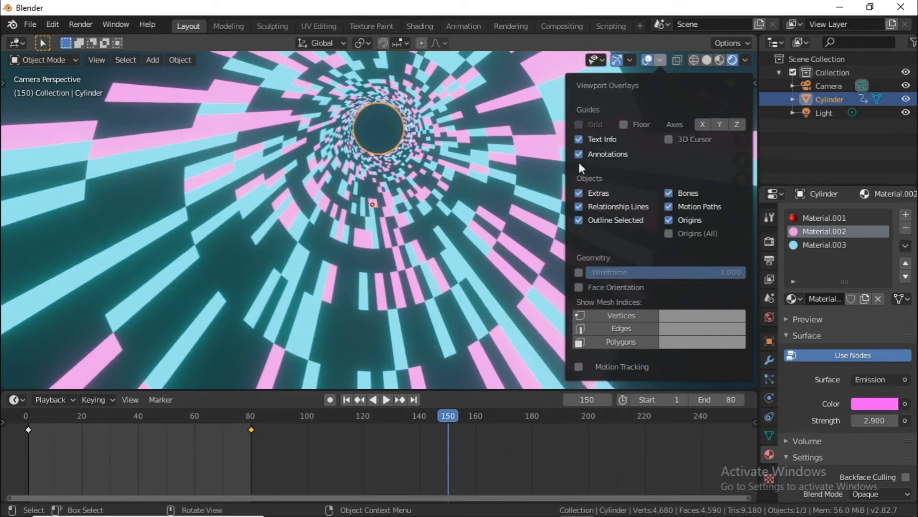
Play the looping animation in the maximized viewport, then stop it and restore the normal layout.
key("ctrl+space")
key("space")
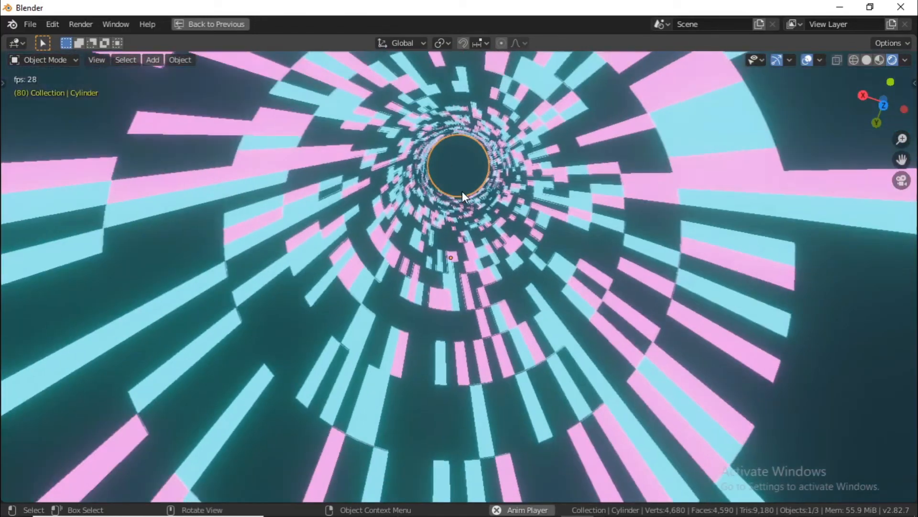
key("ctrl+alt+space")
key("space")
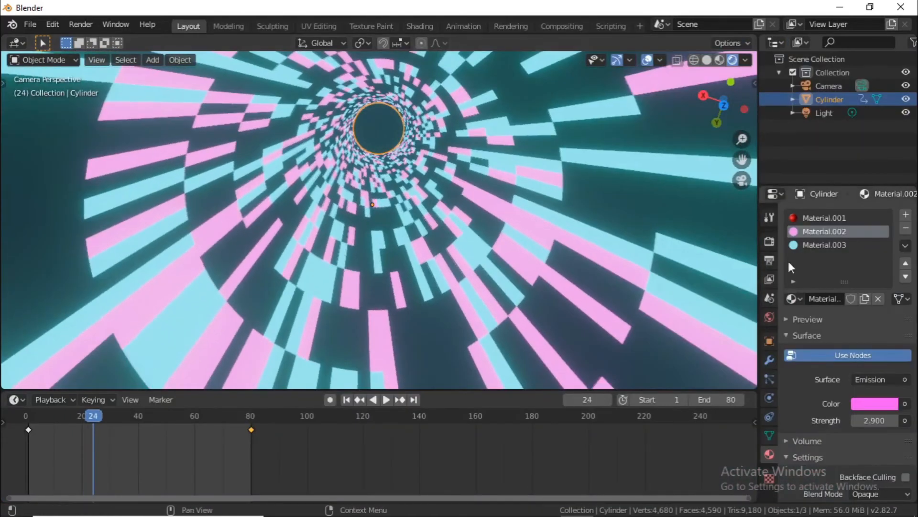
Add an Array modifier to the cylinder and set its relative X offset to 0.
left_click(770, 360)
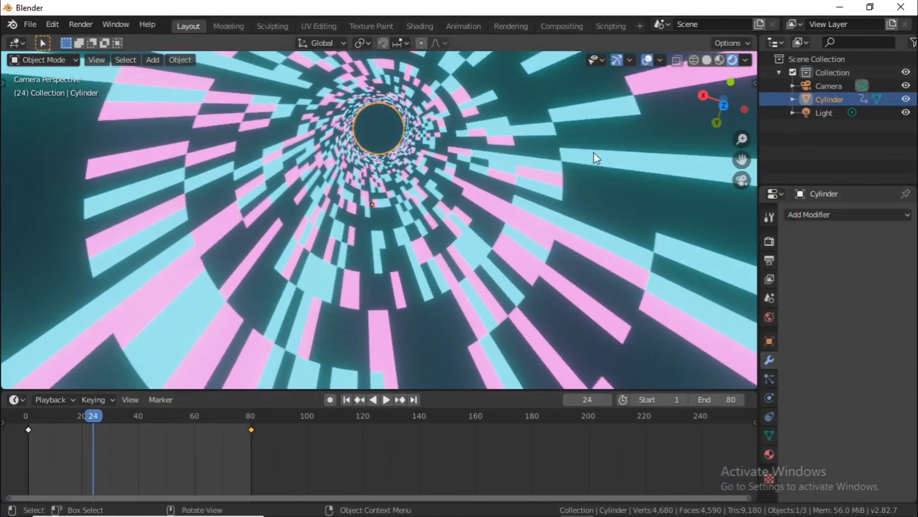
left_click(813, 216)
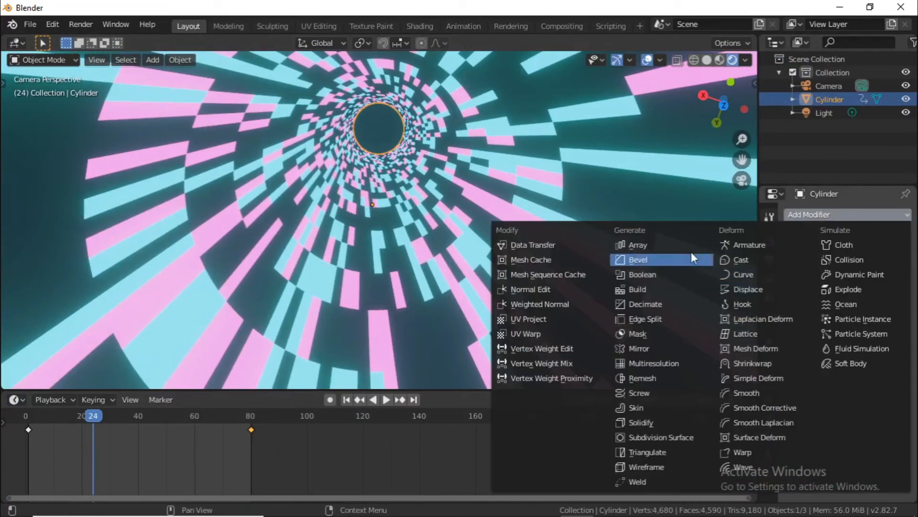
left_click(662, 245)
scroll(575, 211, "down", 6)
scroll(573, 200, "up", 2)
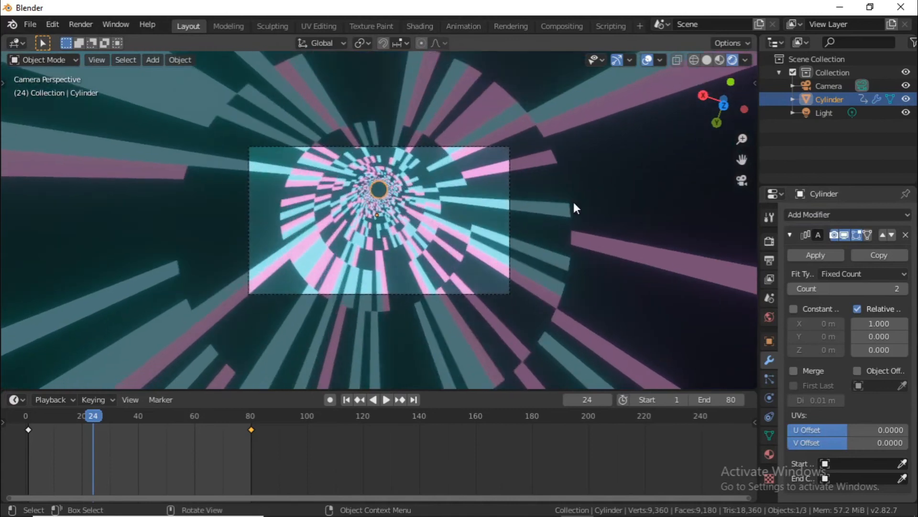
key("KP_7")
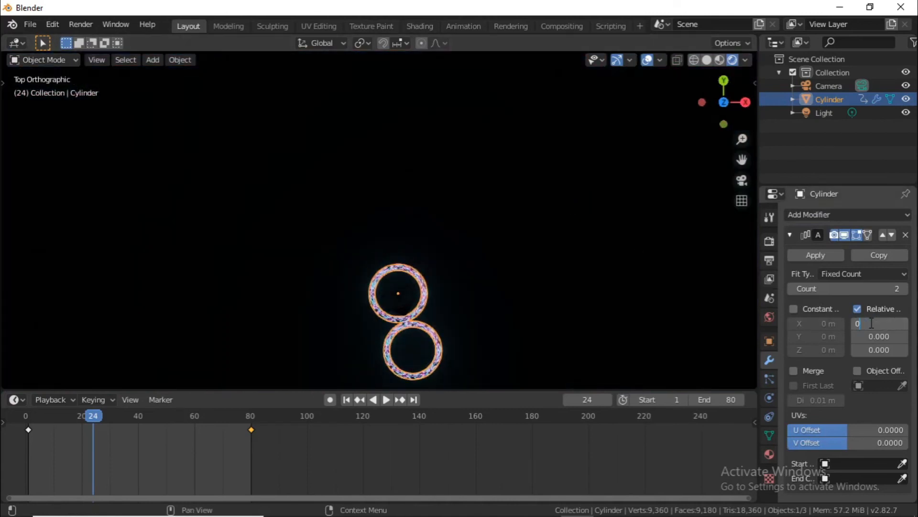
key("Return")
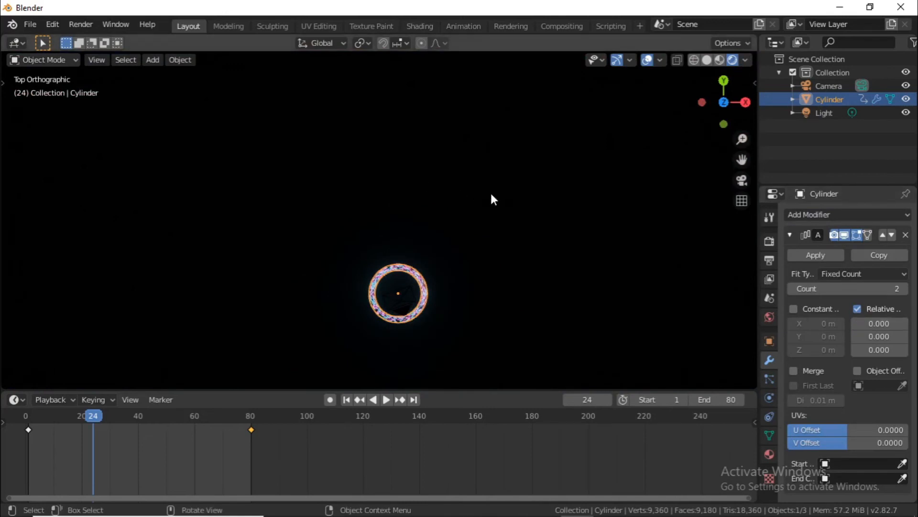
With the array's relative Y offset at 0, set the relative Z offset to -1.000 so the copies join end to end.
key("KP_3")
scroll(493, 199, "down", 4)
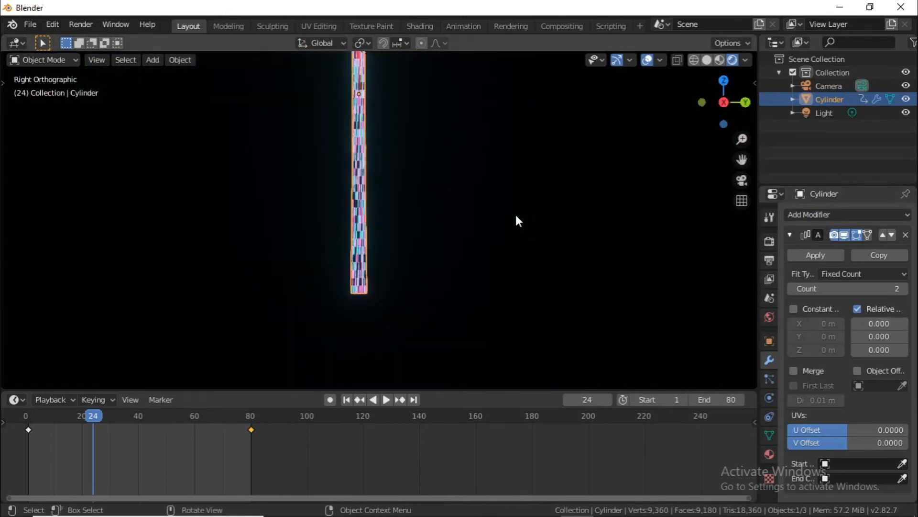
scroll(563, 291, "down", 2)
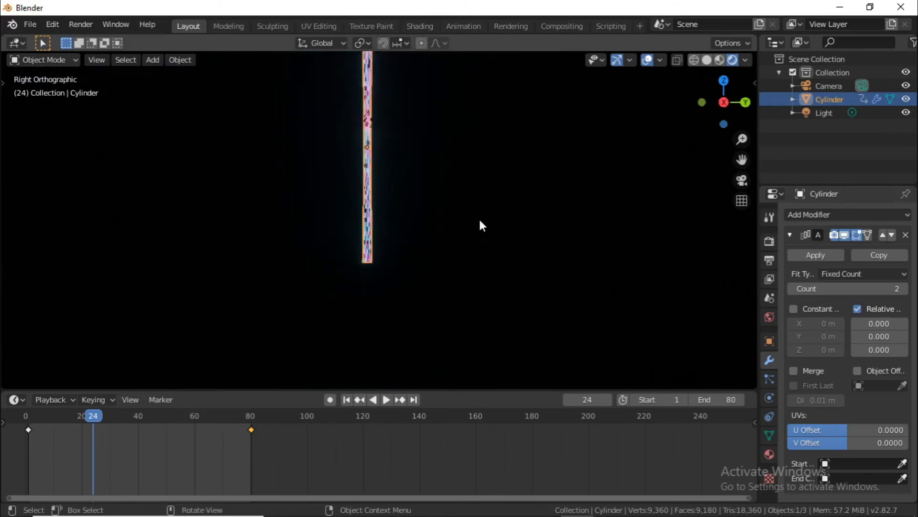
mouse_move(879, 337)
left_mouse_down()
mouse_move(890, 337)
mouse_move(879, 339)
left_mouse_up()
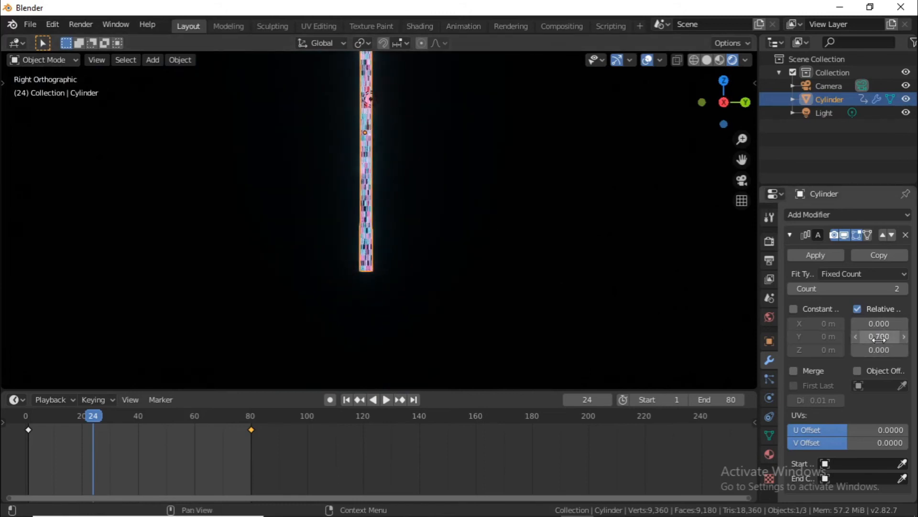
key("Return")
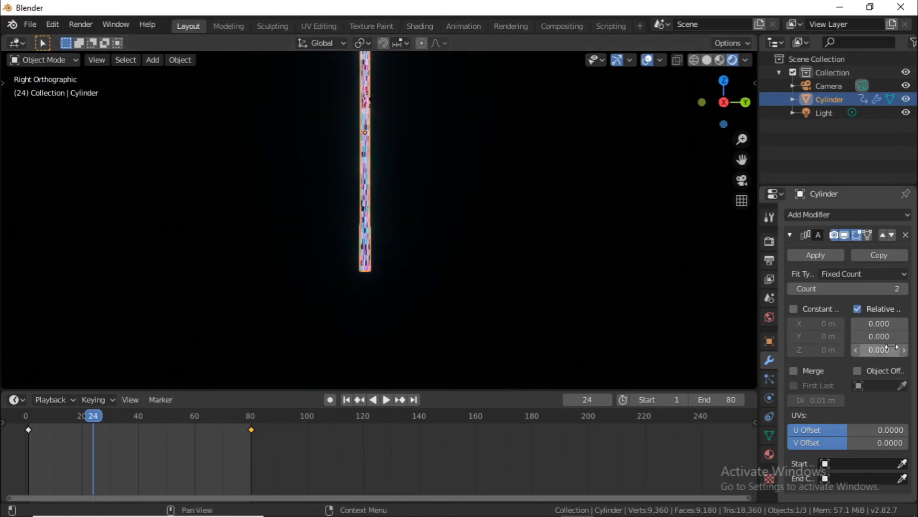
left_click_drag(883, 355, 850, 355)
scroll(621, 289, "up", 7)
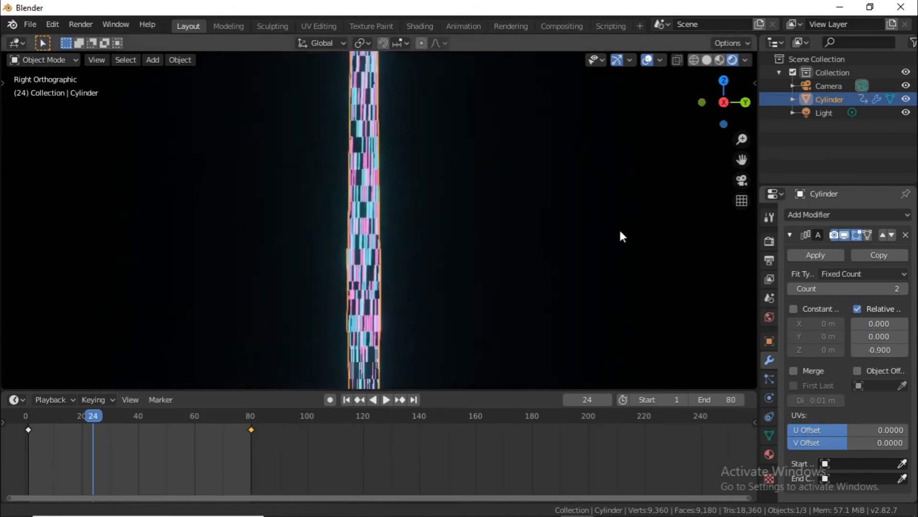
scroll(593, 225, "up", 5)
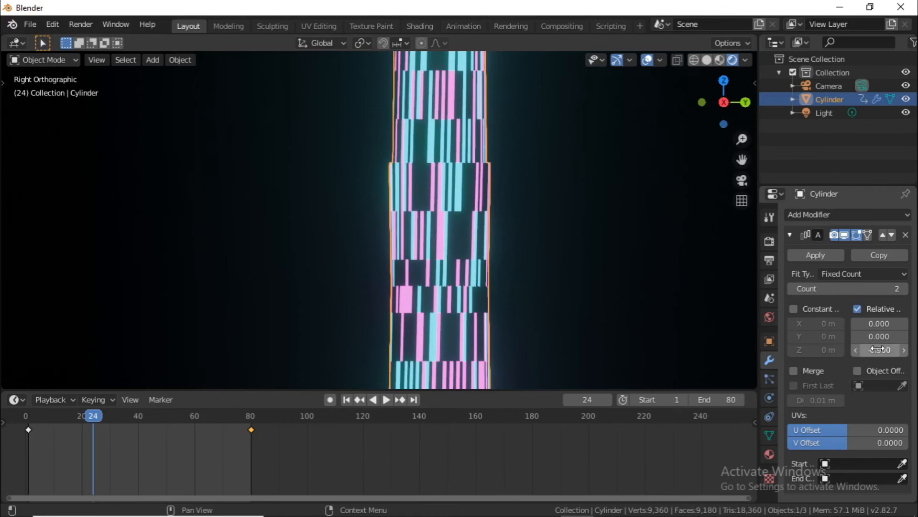
mouse_move(880, 350)
left_mouse_down()
mouse_move(852, 350)
mouse_move(880, 349)
left_mouse_up()
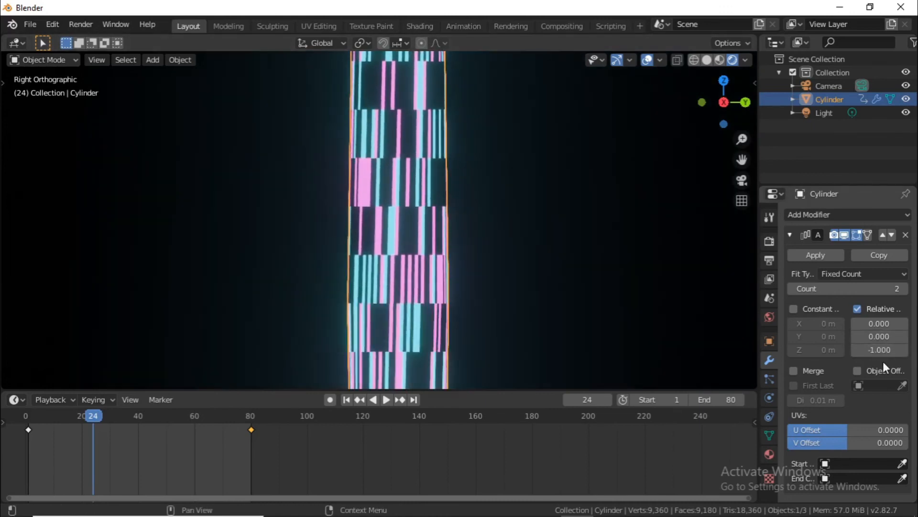
Set the array count to 3 and view the extended tunnel through the camera.
scroll(551, 281, "down", 3)
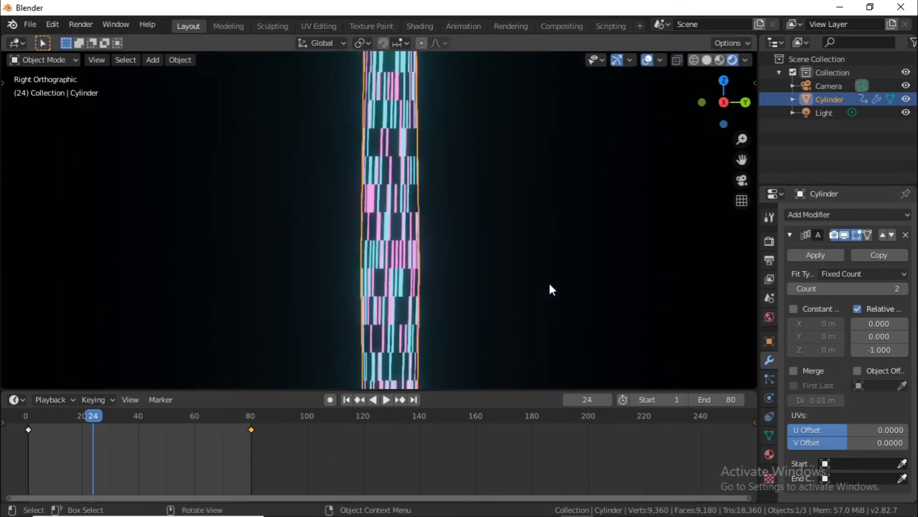
left_click(906, 290)
key("KP_0")
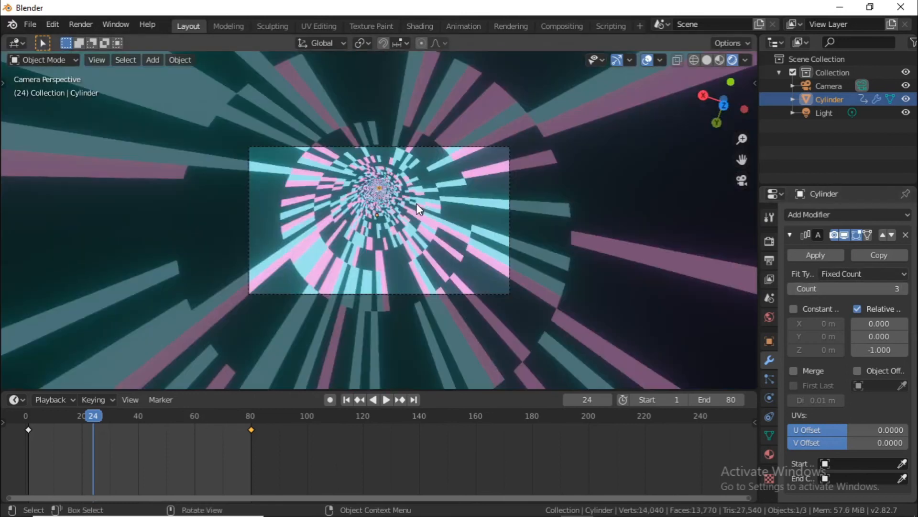
scroll(475, 206, "up", 3)
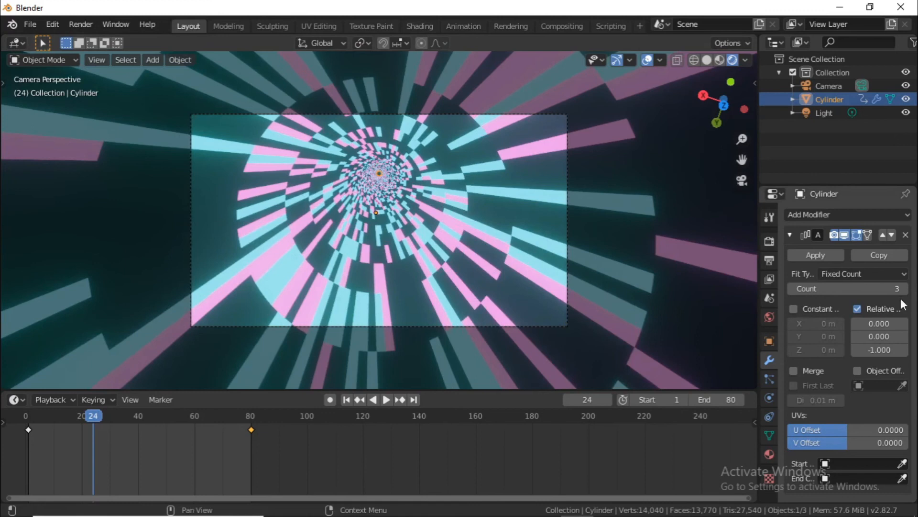
Lower the array count to 1 to compare the tunnel's depth, and restore the count to 3.
left_click(791, 289)
left_click(792, 289)
left_click(793, 289)
left_click(794, 289)
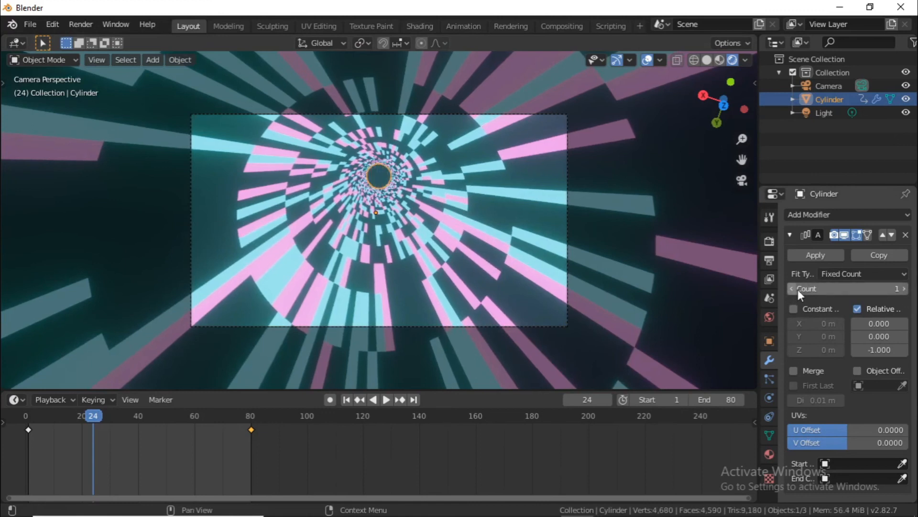
left_click(904, 288)
scroll(524, 184, "up", 3)
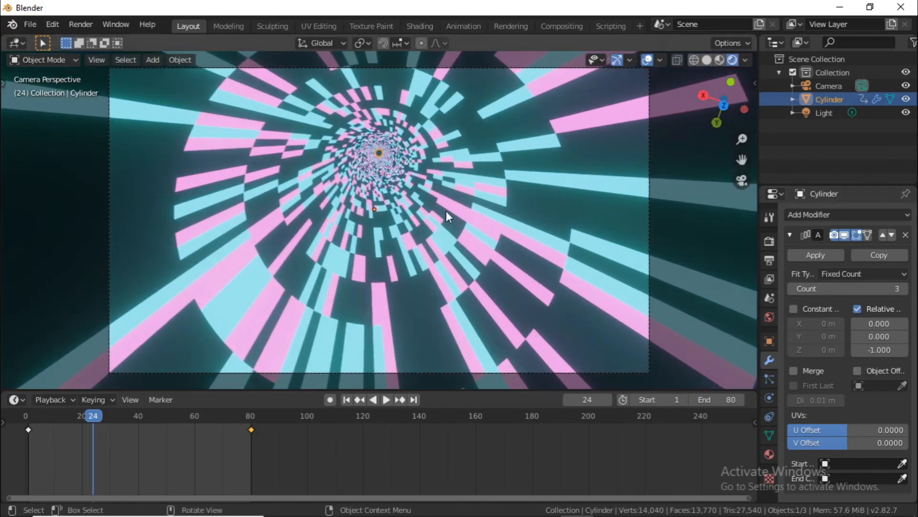
Deselect the cylinder and preview the extended tunnel's animation in the maximized camera view.
key("ctrl+space")
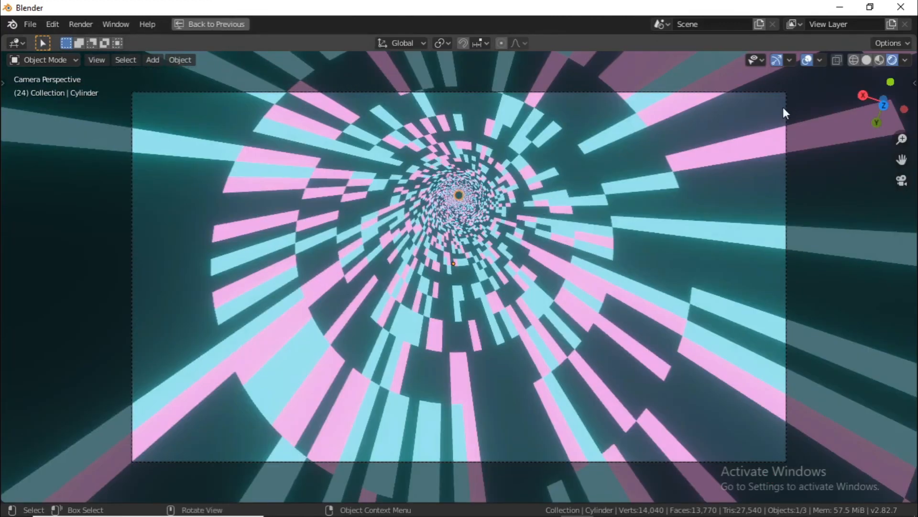
key("ctrl+space")
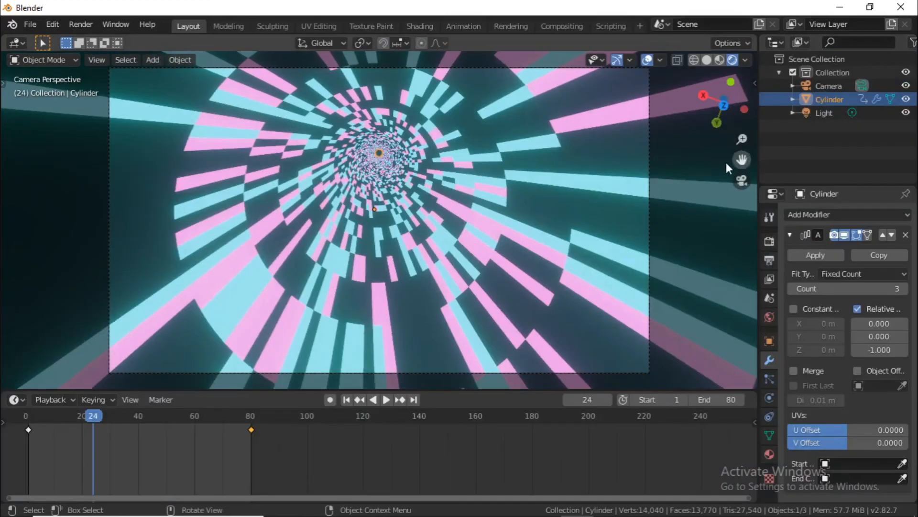
left_click(809, 67)
key("ctrl+space")
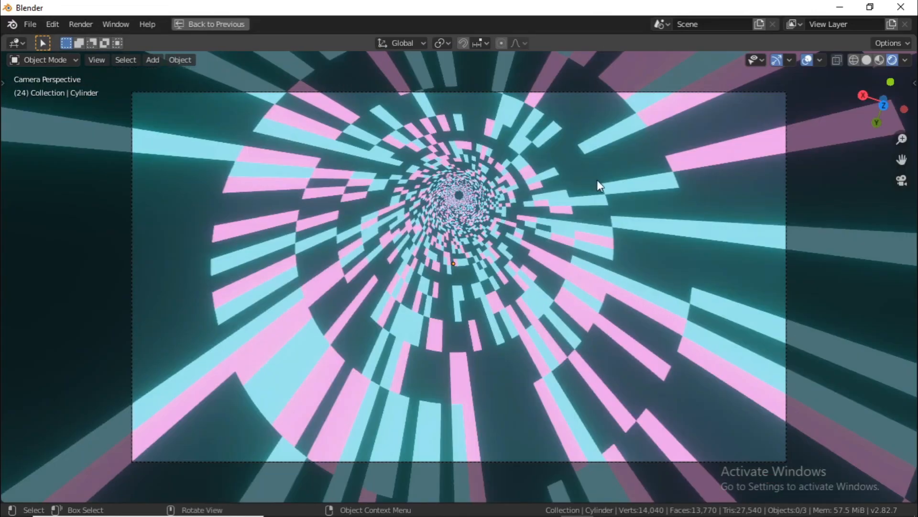
scroll(598, 180, "up", 2)
key("space")
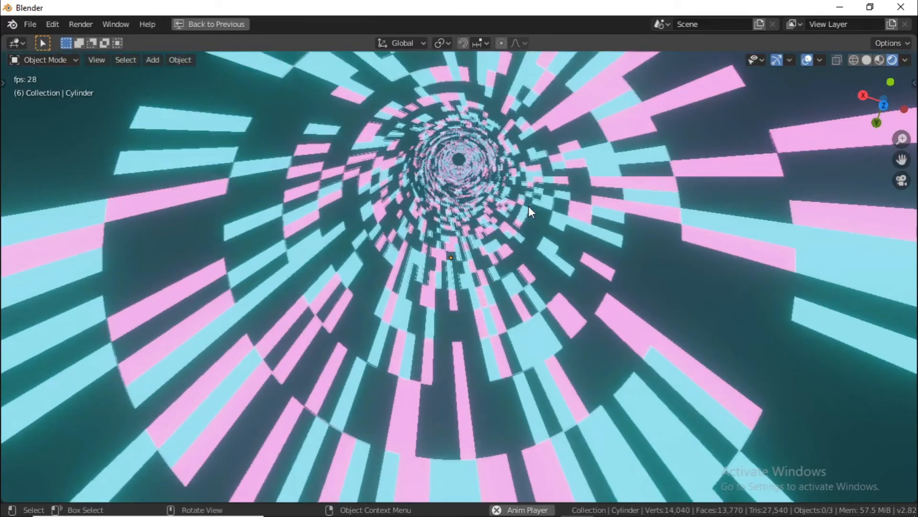
key("ctrl+space")
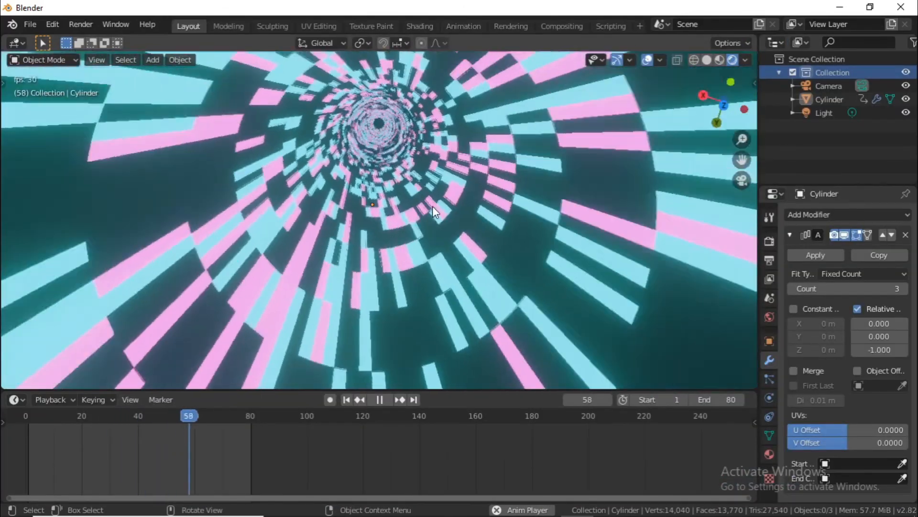